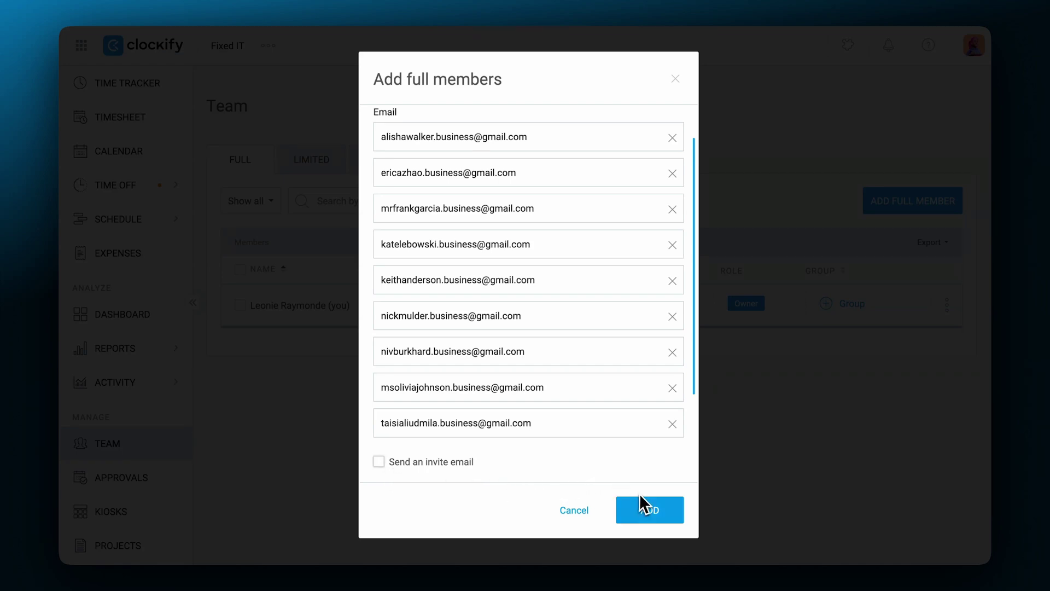
Confirm the new full members, resend the second member's invite, then clock the kiosk user into Business Operations
left_click(648, 515)
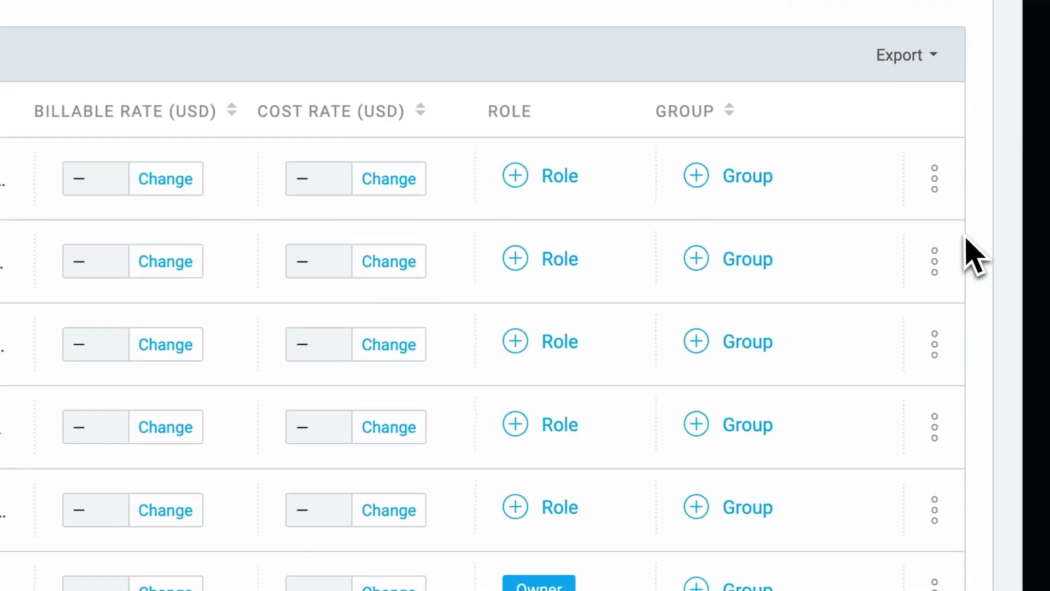
left_click(947, 349)
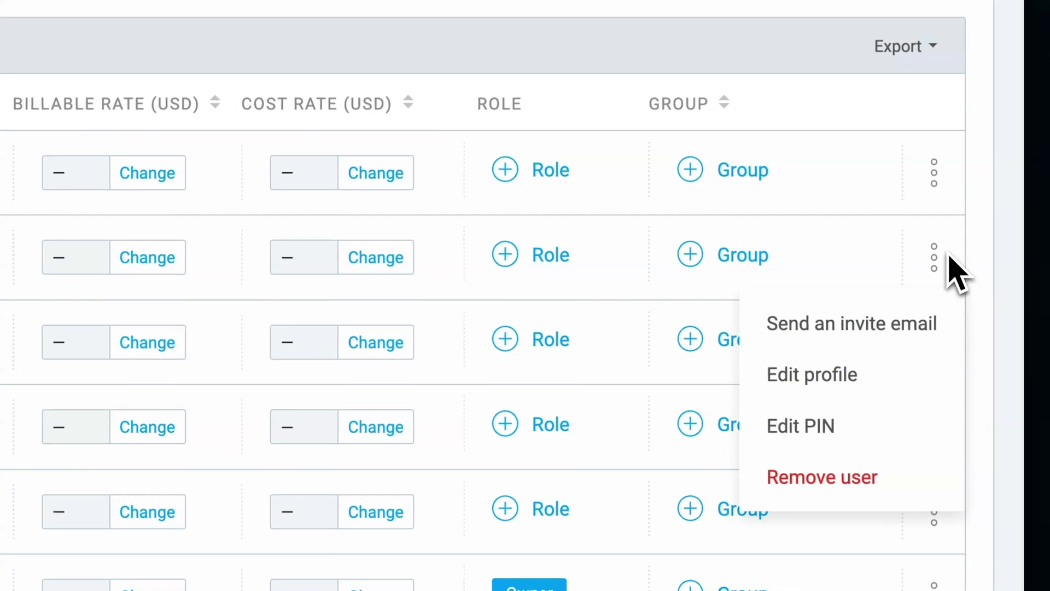
left_click(922, 326)
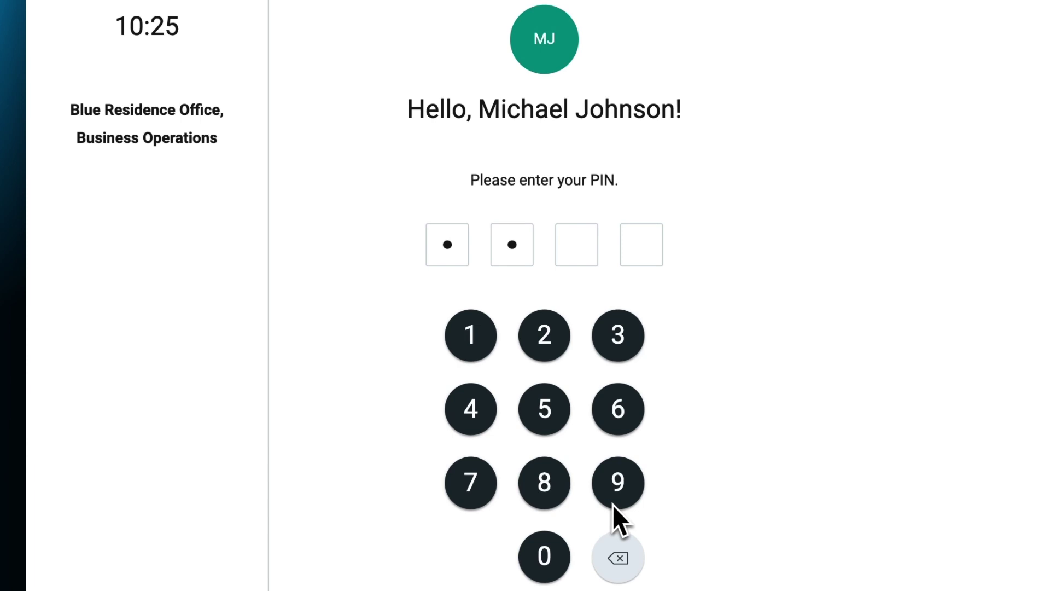
left_click(614, 504)
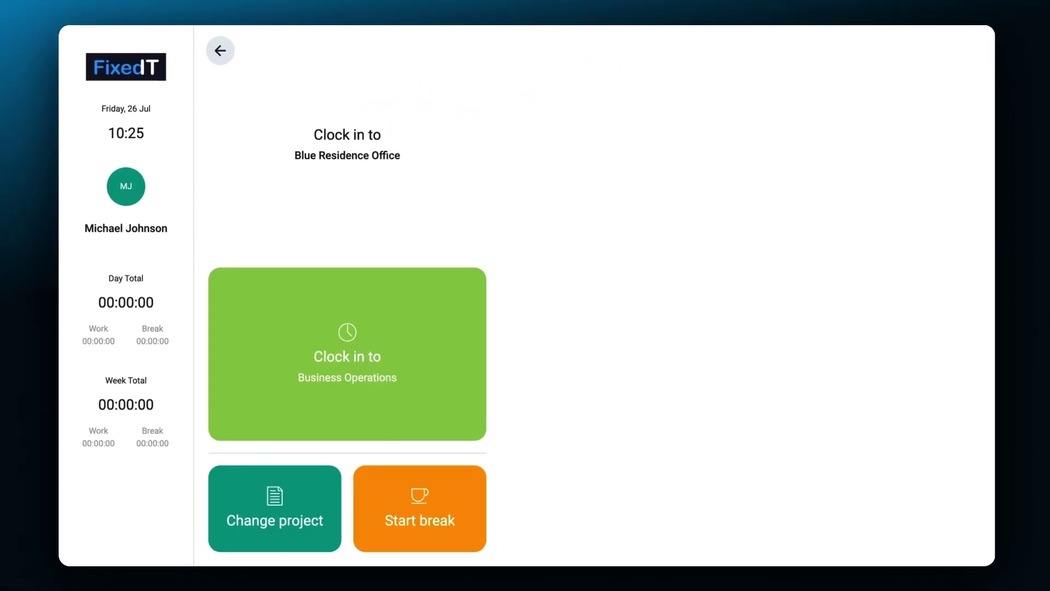
left_click(383, 397)
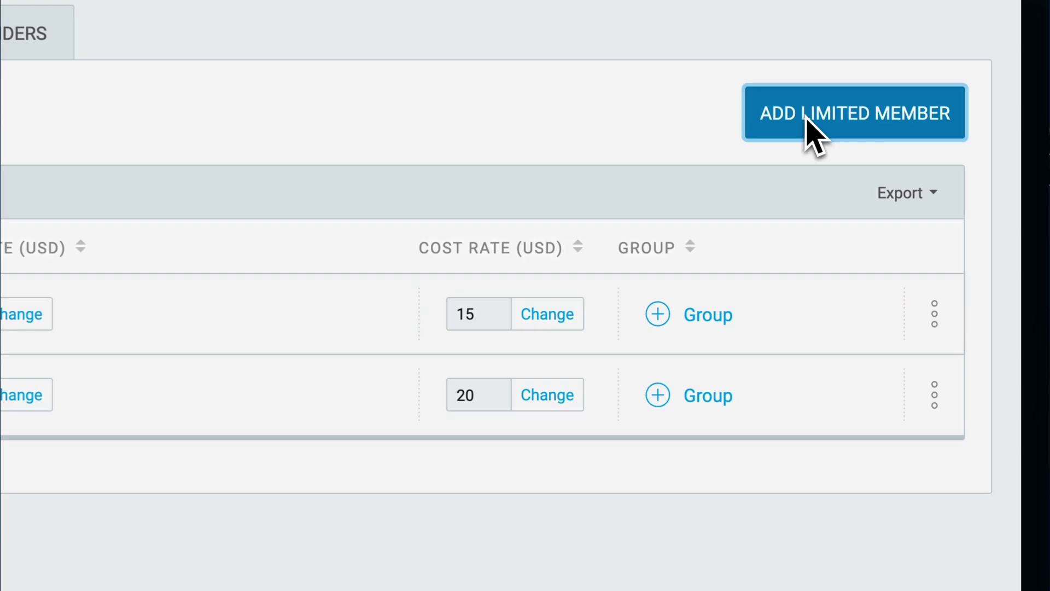
left_click(808, 127)
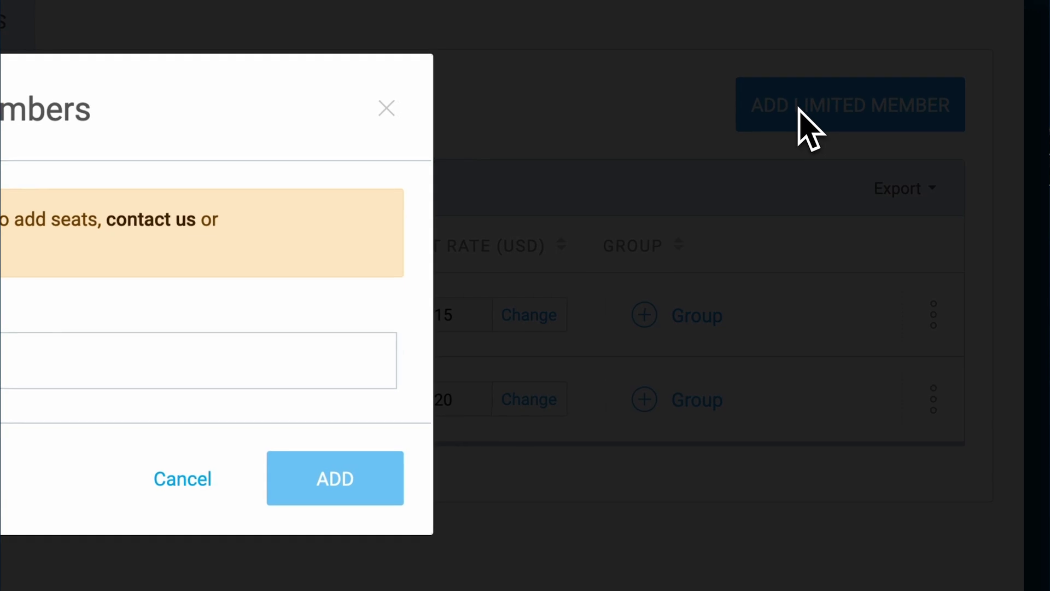
type("Michael Johnson")
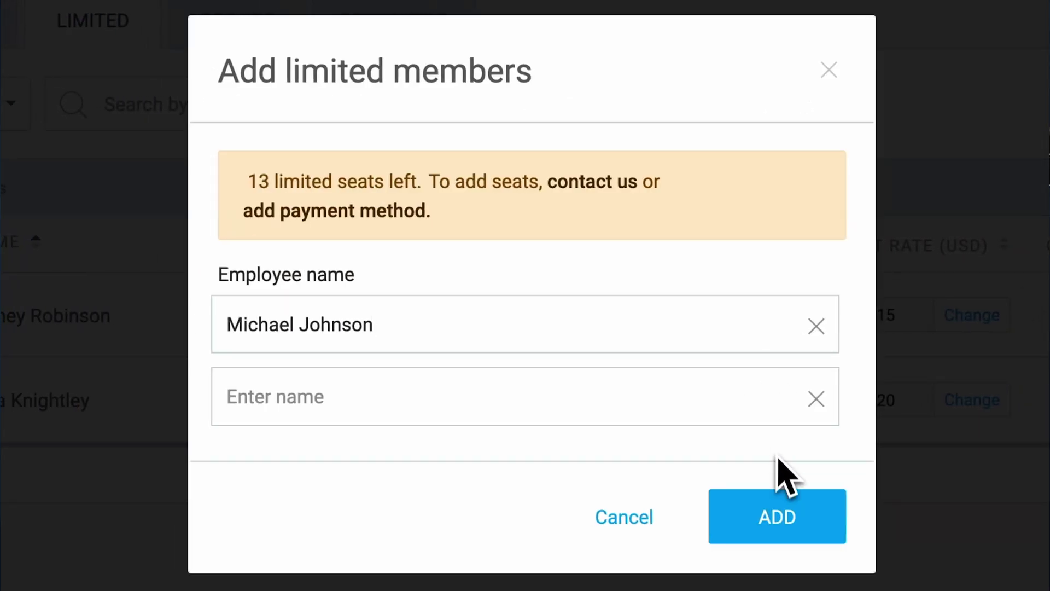
left_click(783, 511)
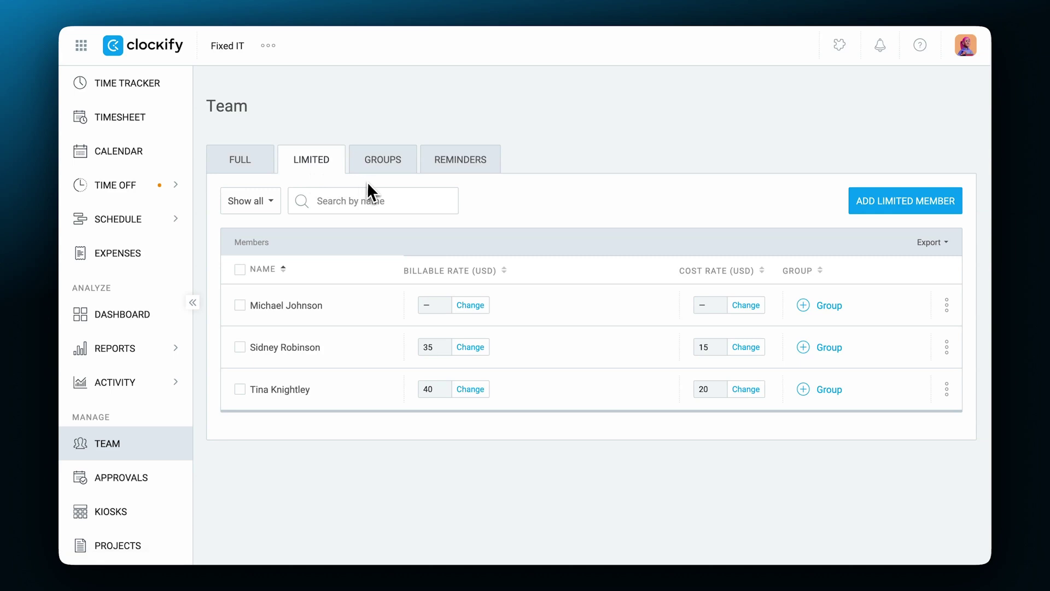
left_click(407, 171)
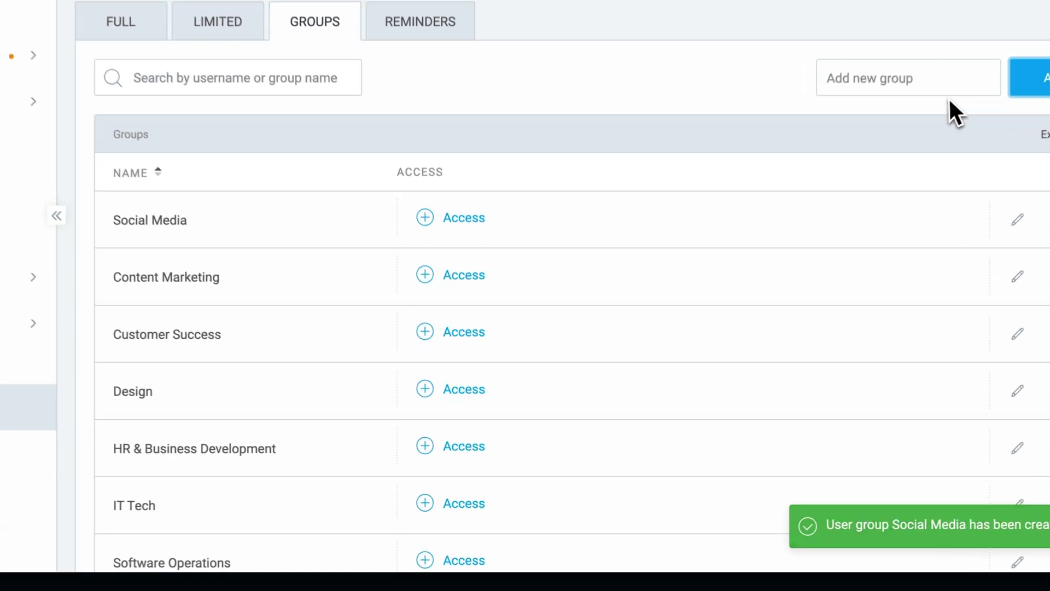
left_click(466, 184)
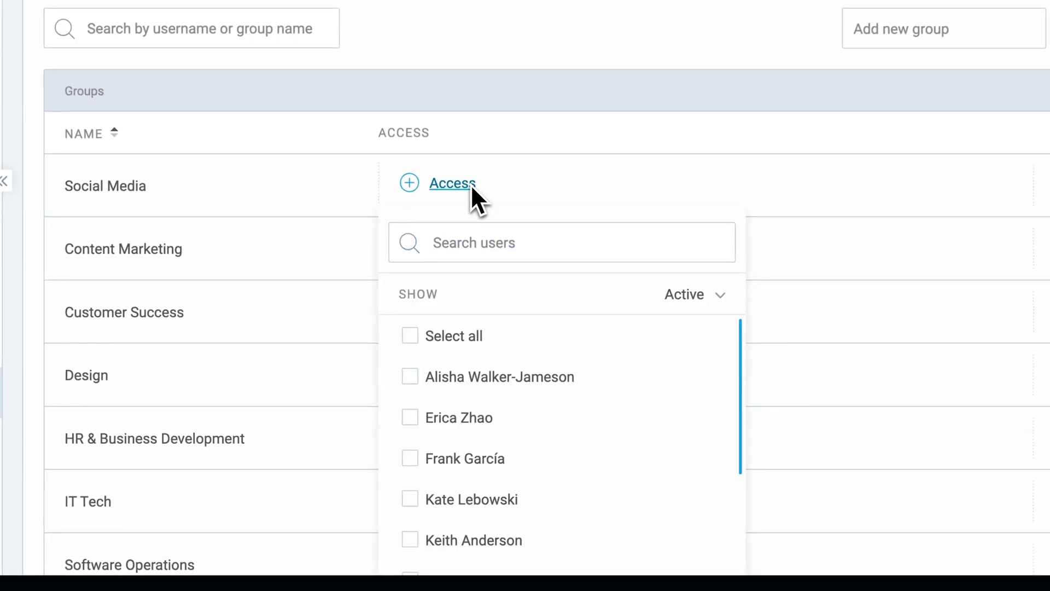
left_click(450, 415)
left_click(451, 490)
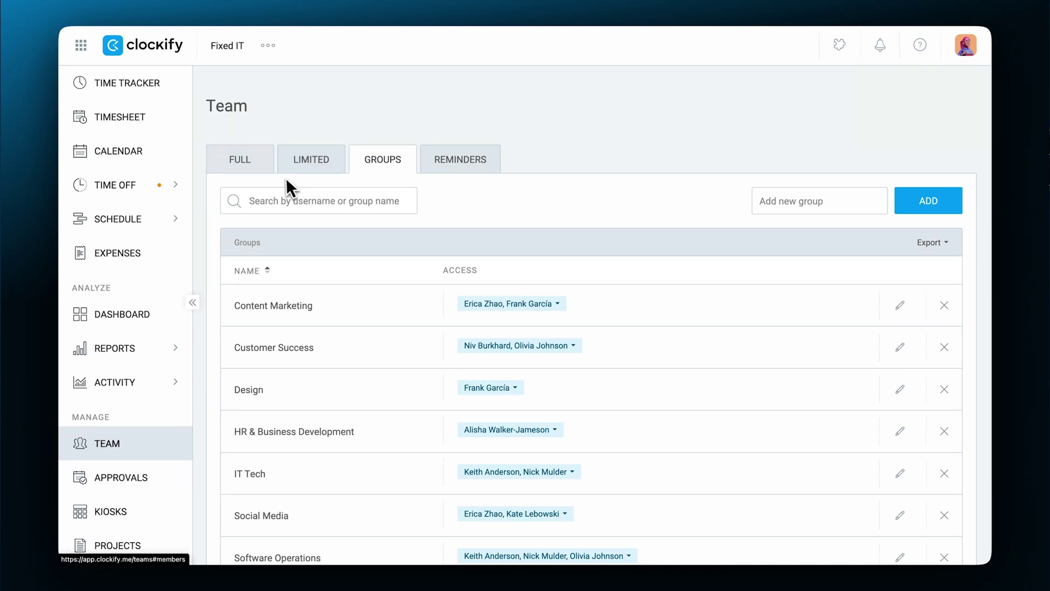
left_click(257, 165)
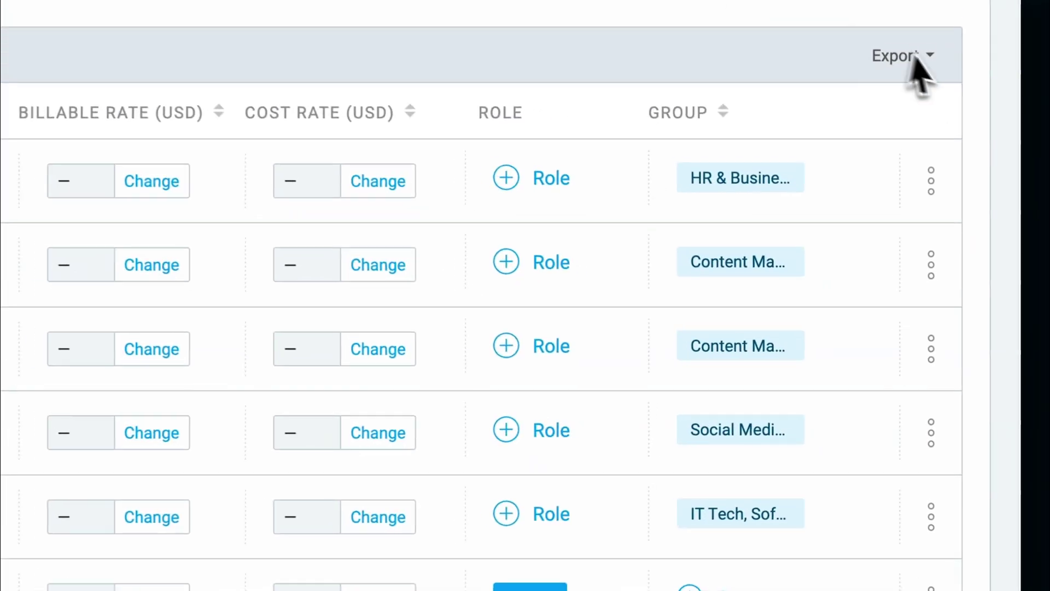
left_click(948, 304)
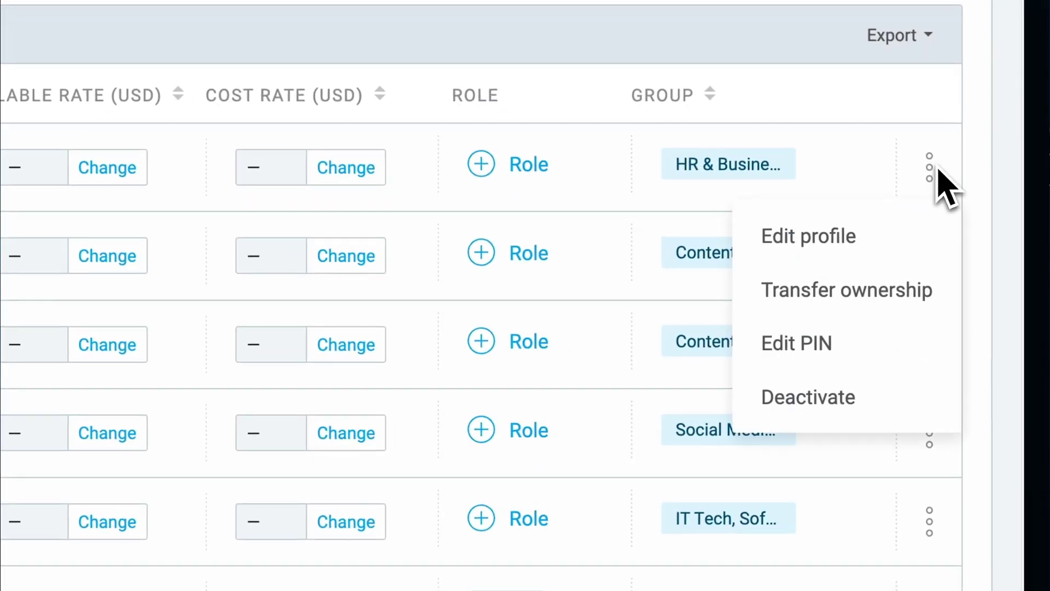
left_click(928, 247)
scroll(657, 273, "down", 2)
scroll(658, 274, "down", 2)
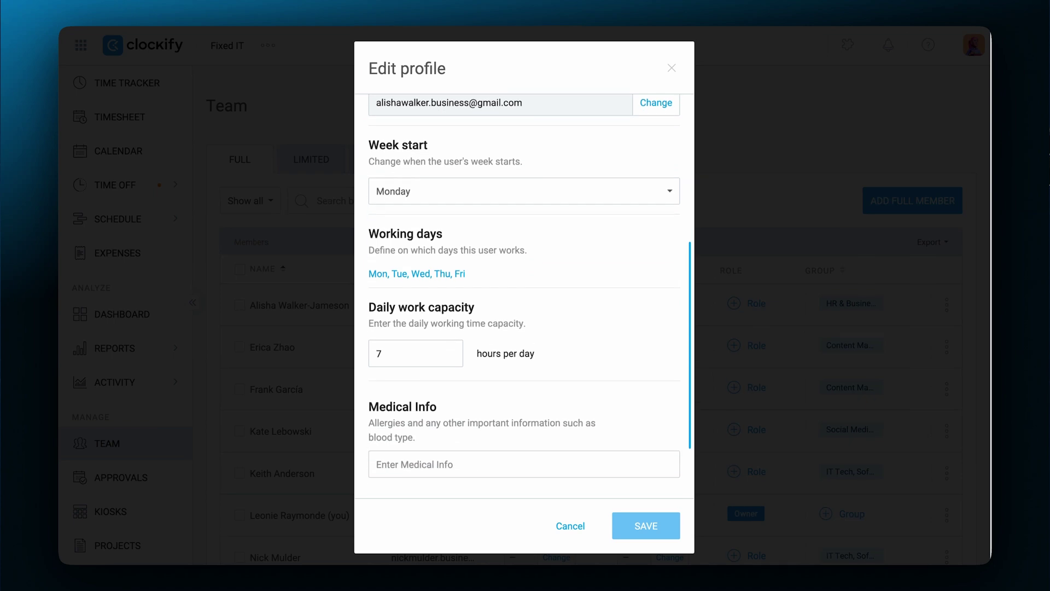
left_click(669, 192)
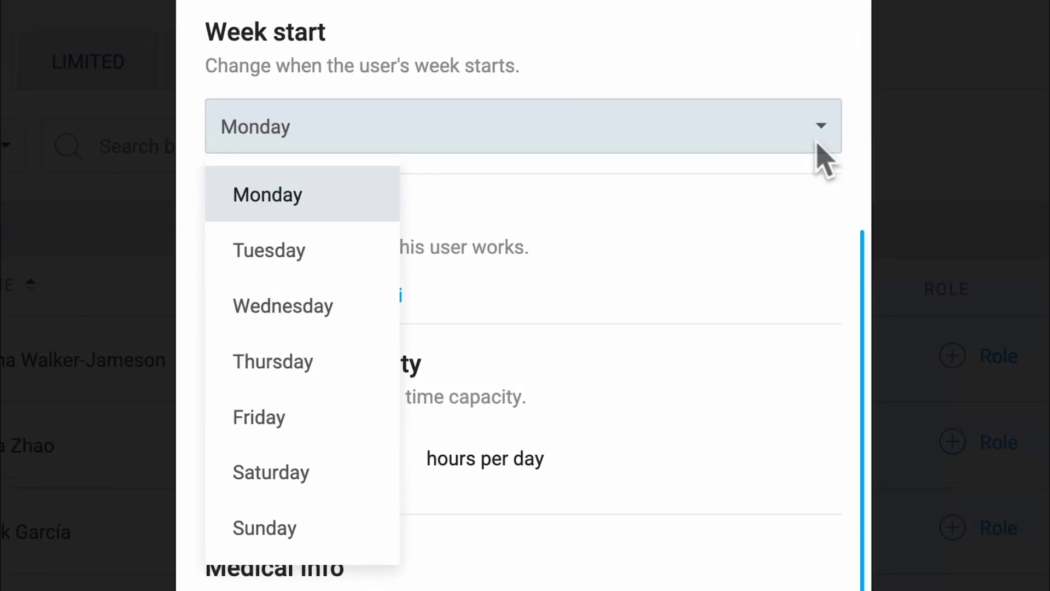
left_click(670, 193)
left_click(399, 135)
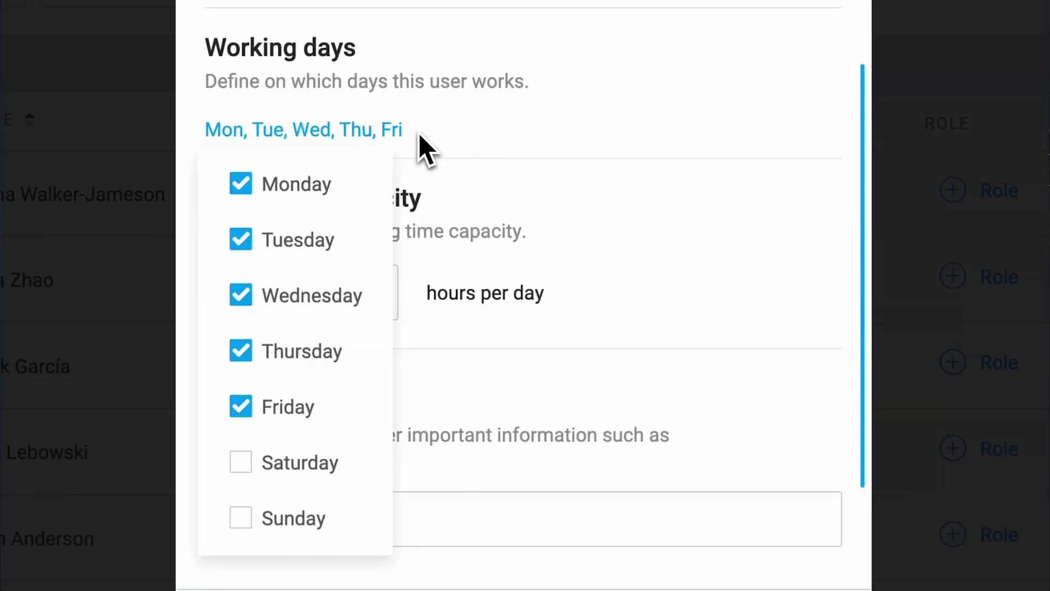
left_click(422, 142)
type("8")
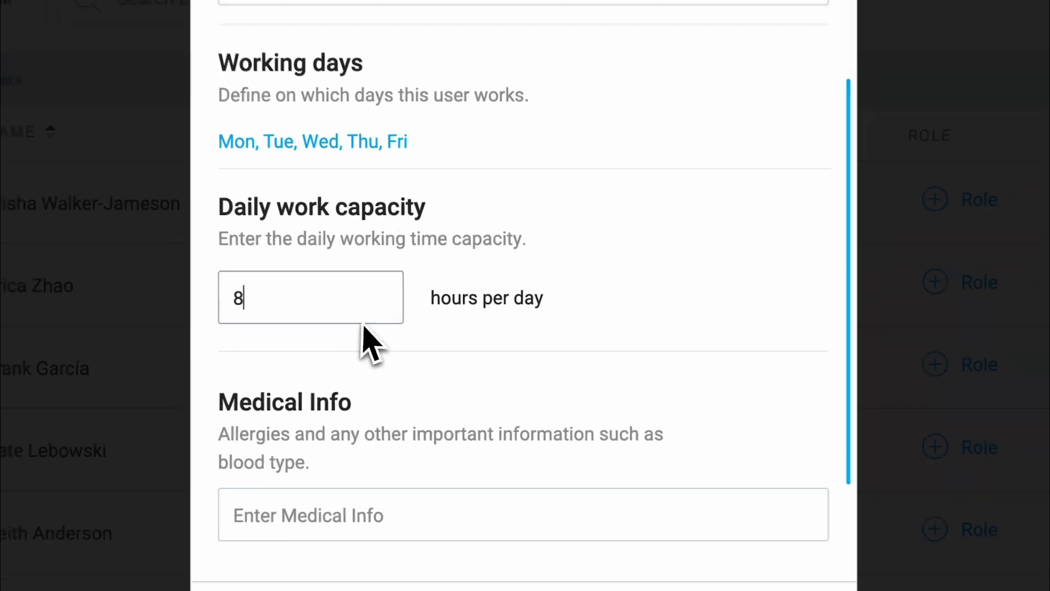
left_click(622, 517)
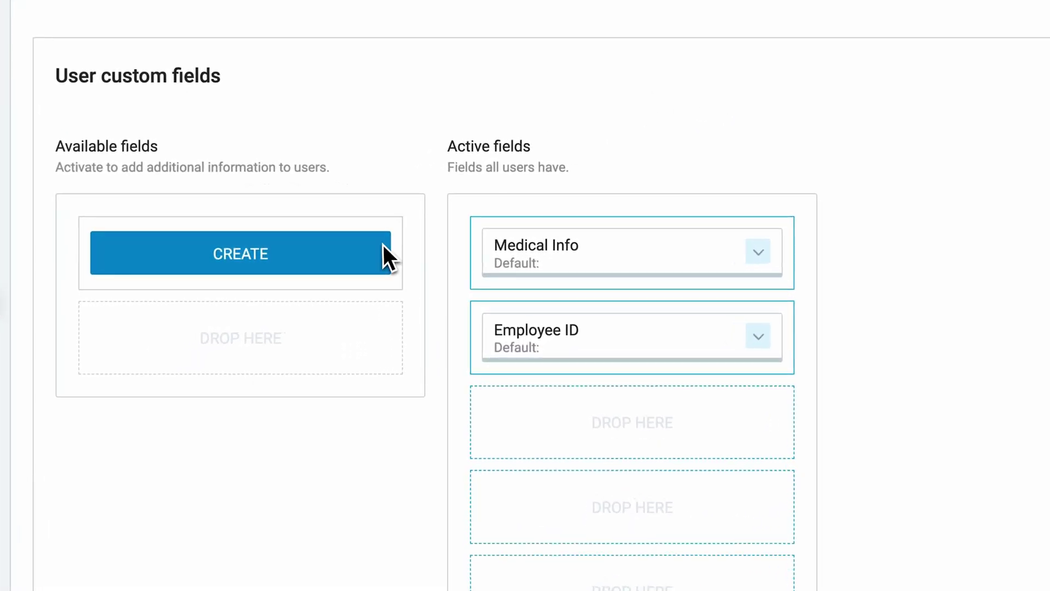
Add a single-choice Department field with Business Operations, IT and Marketing options
left_click(383, 251)
type("Department")
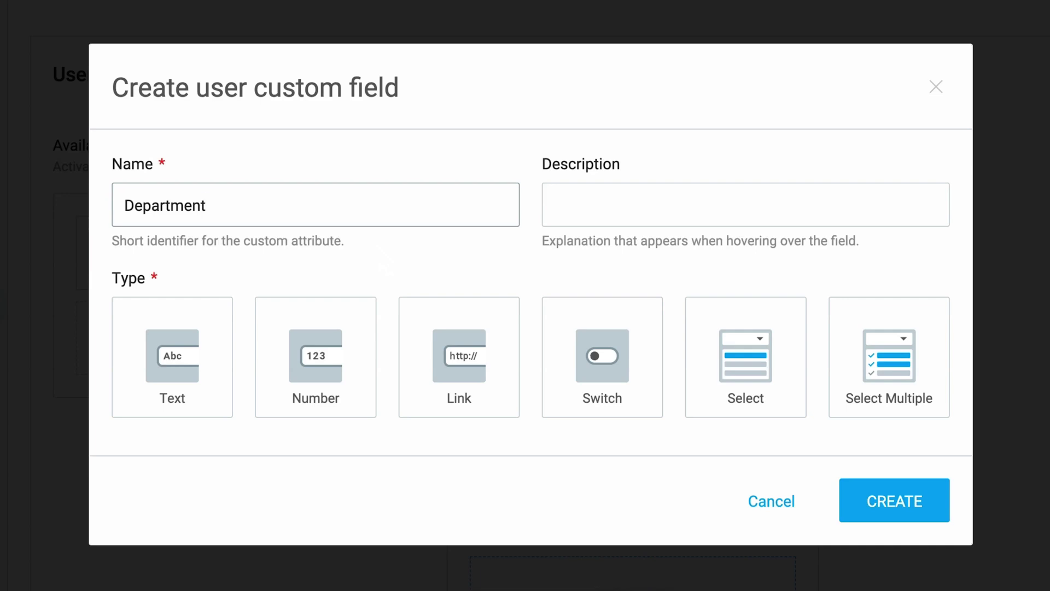
left_click(721, 325)
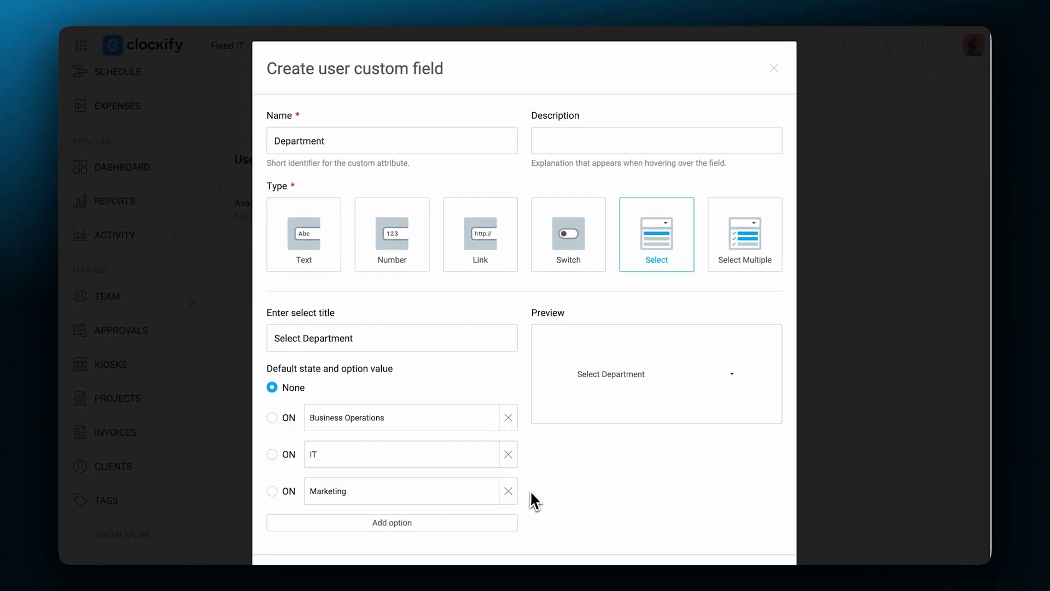
scroll(531, 493, "down", 2)
left_click(724, 509)
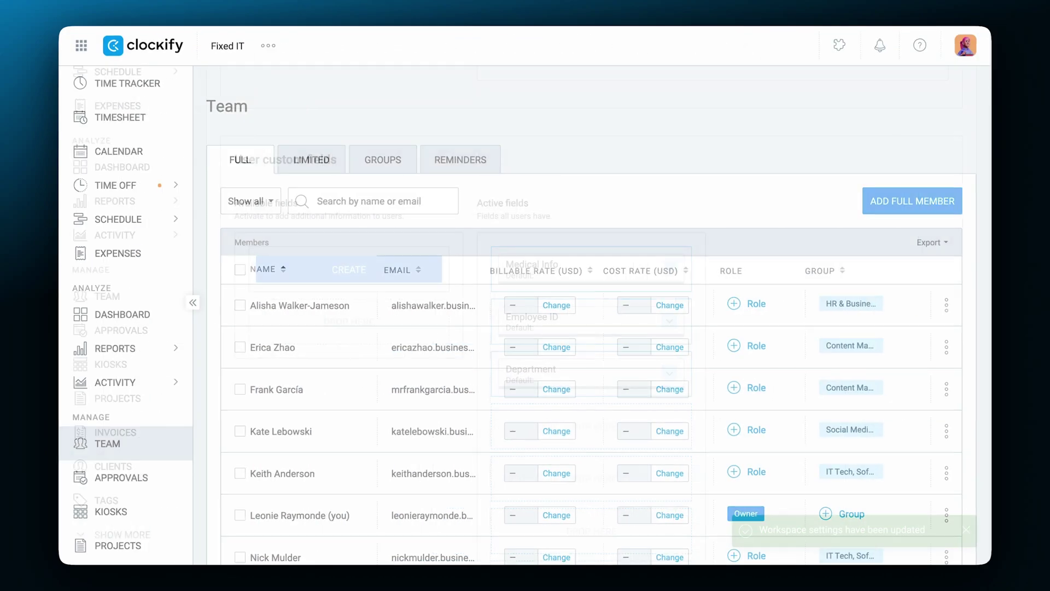
Customize the member export settings to leave out the Week start and Working days columns
left_click(931, 243)
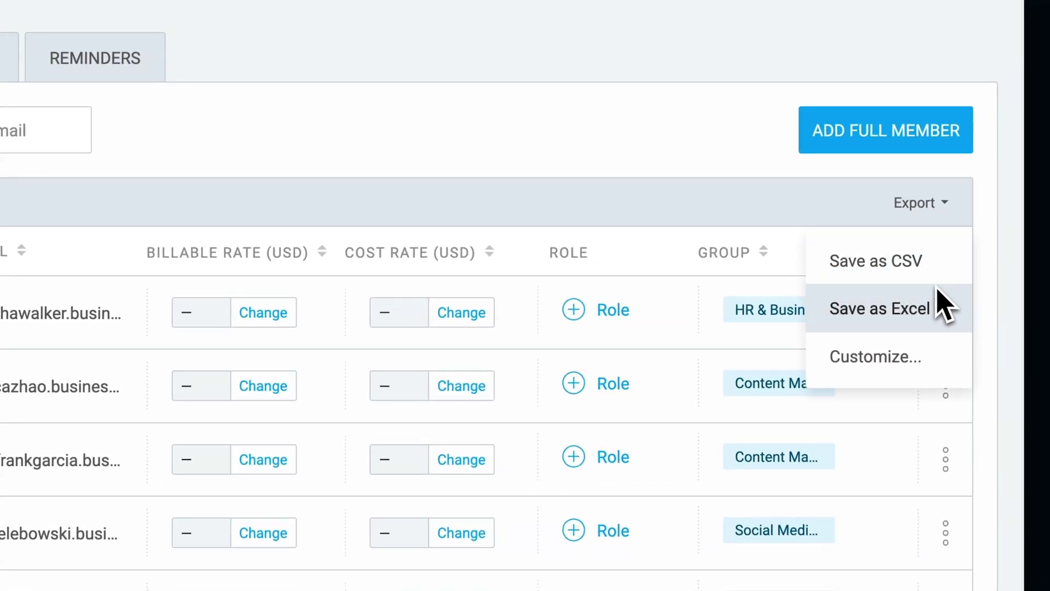
left_click(943, 357)
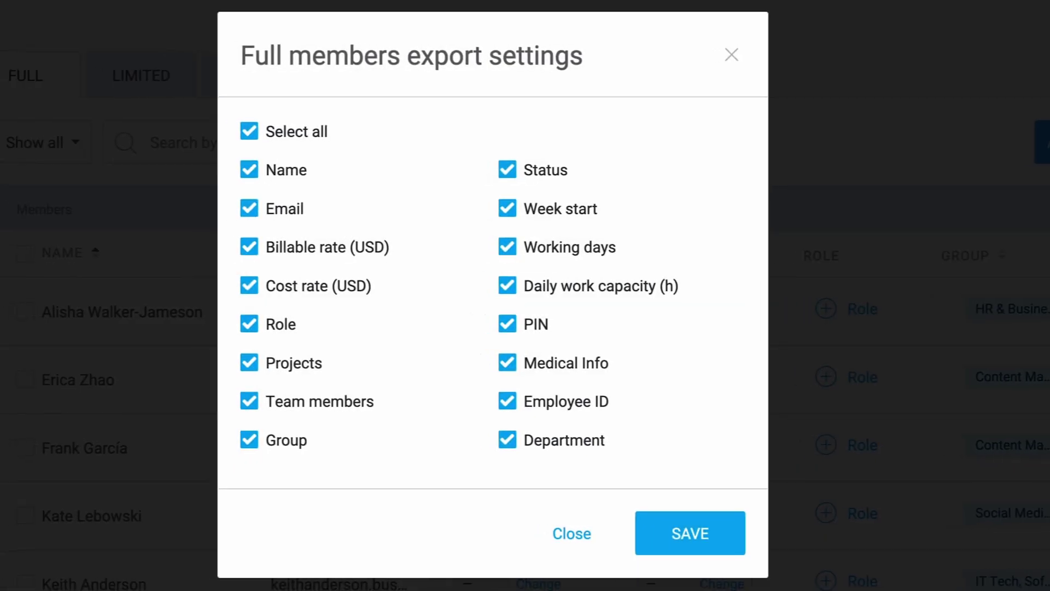
left_click(544, 209)
left_click(548, 243)
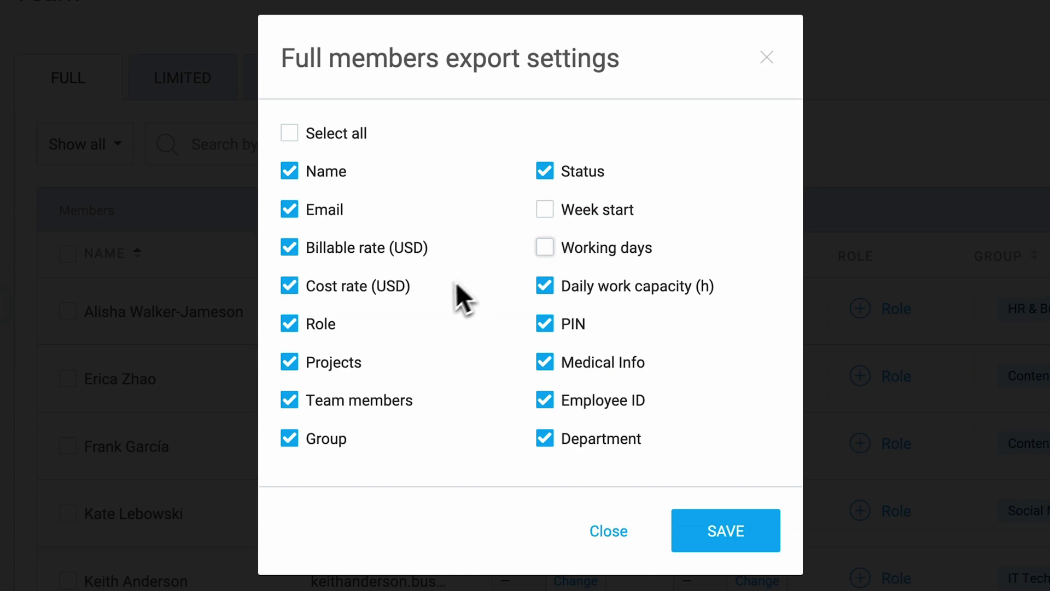
left_click(710, 533)
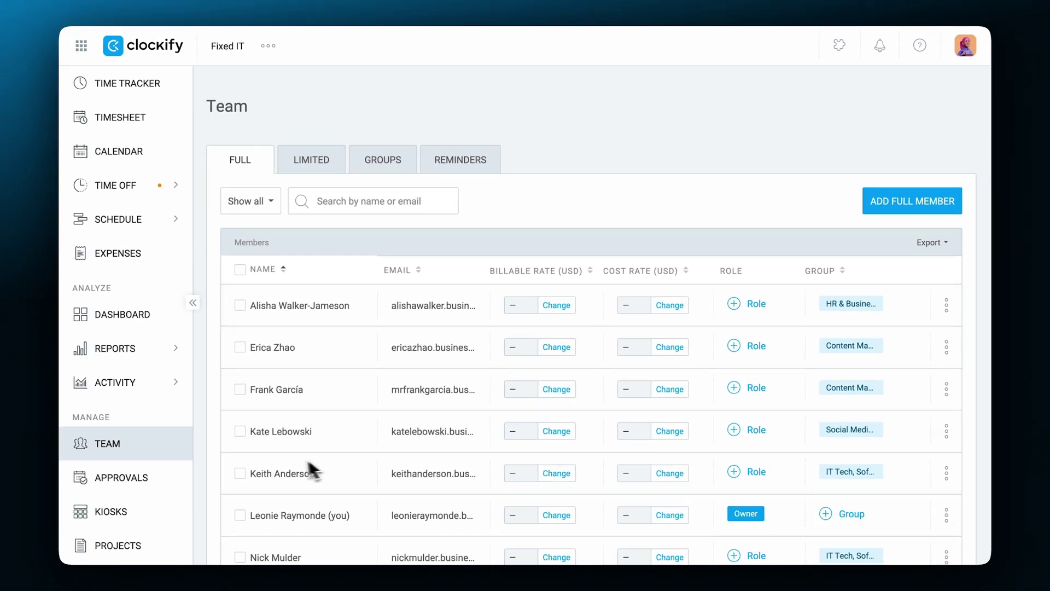
Bulk-set the checked members' department to Marketing, then deactivate another team member
left_click(241, 431)
left_click(240, 347)
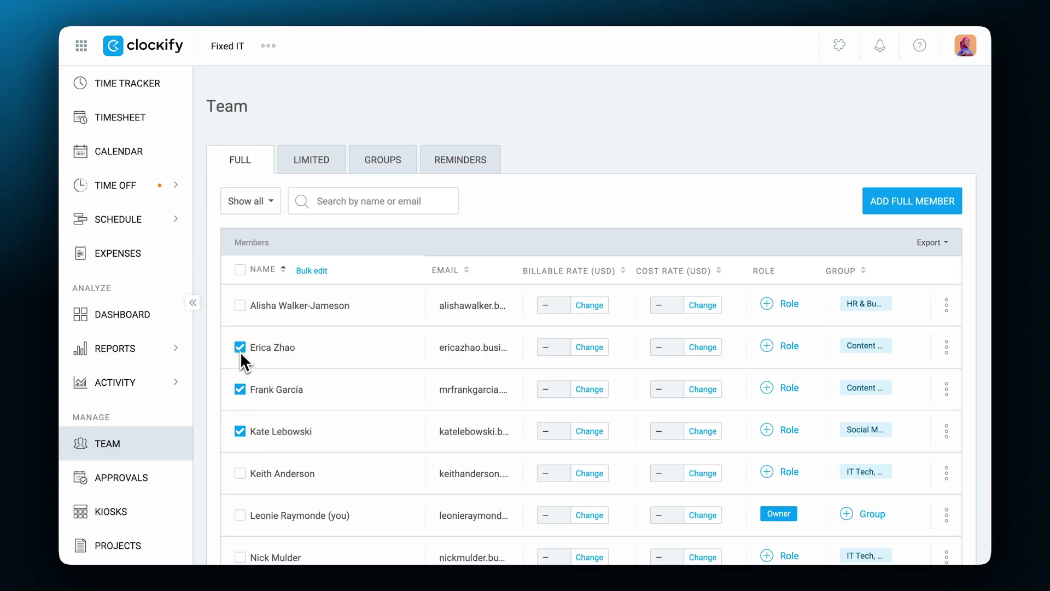
left_click(312, 270)
scroll(329, 270, "down", 5)
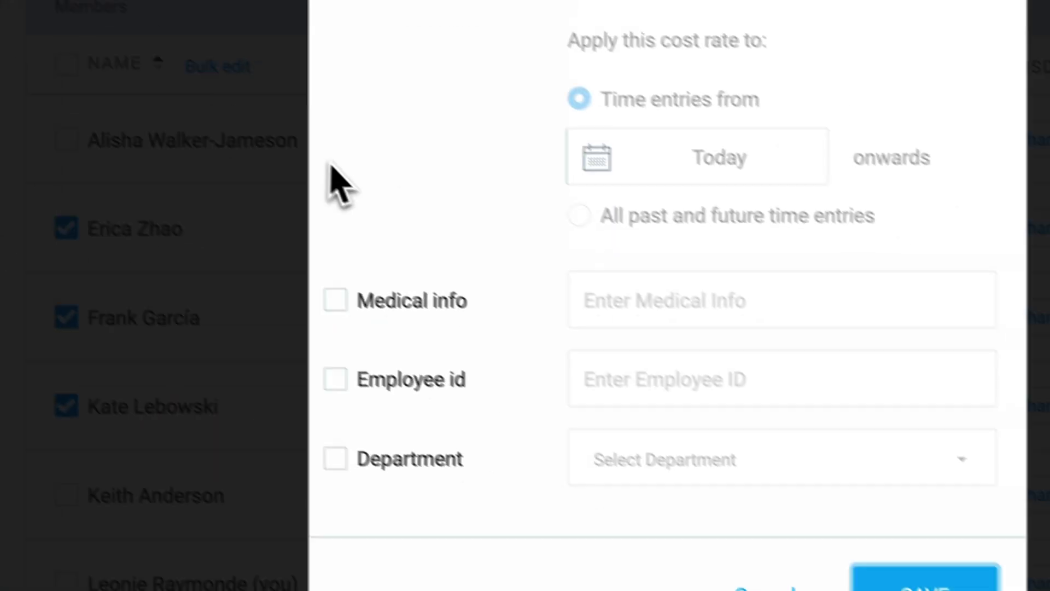
left_click(366, 456)
left_click(578, 455)
left_click(498, 423)
left_click(617, 517)
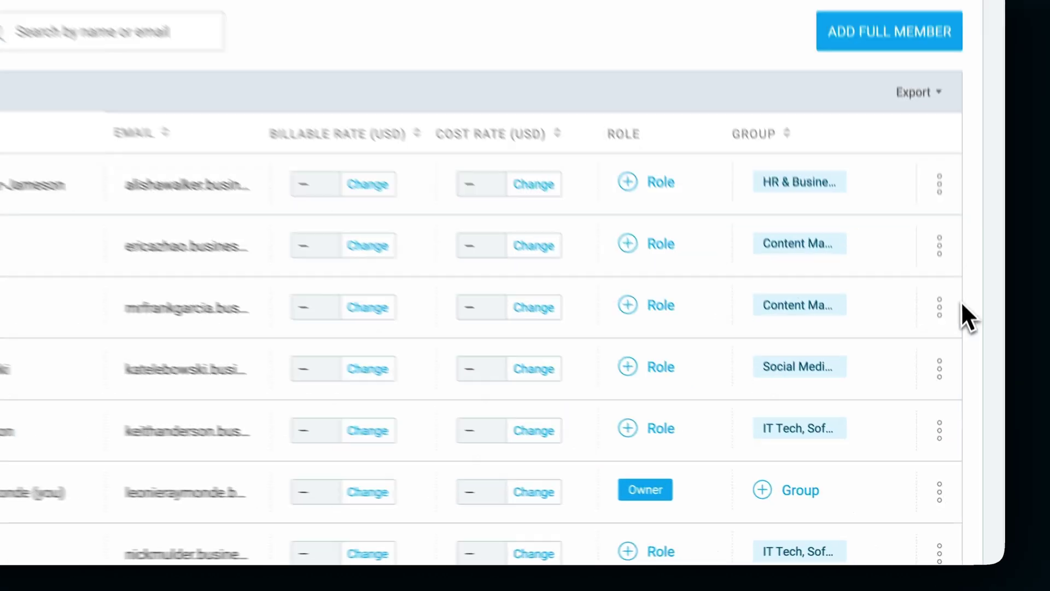
left_click(947, 389)
left_click(913, 427)
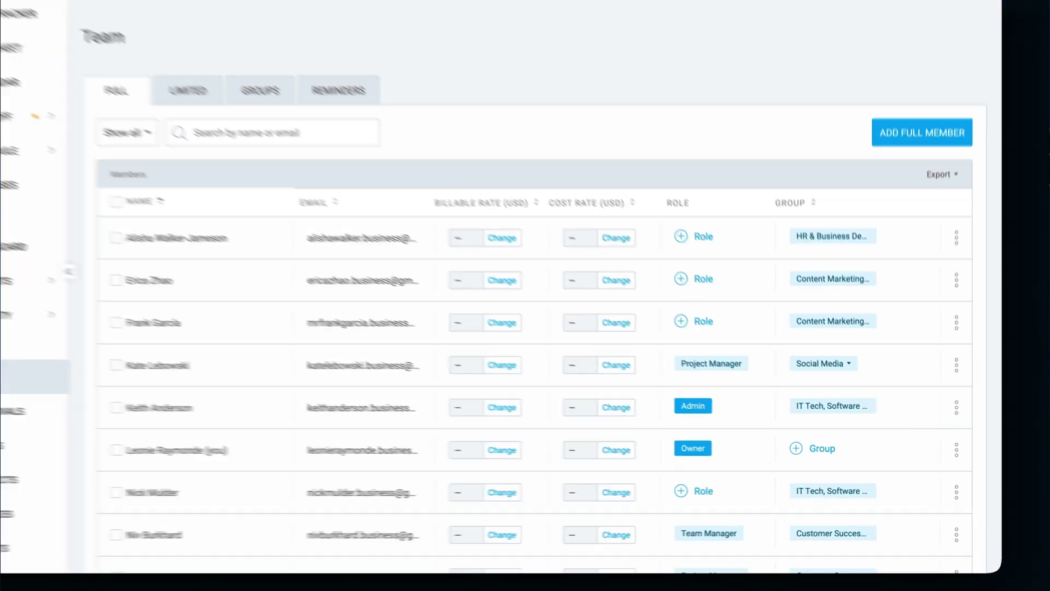
left_click(692, 408)
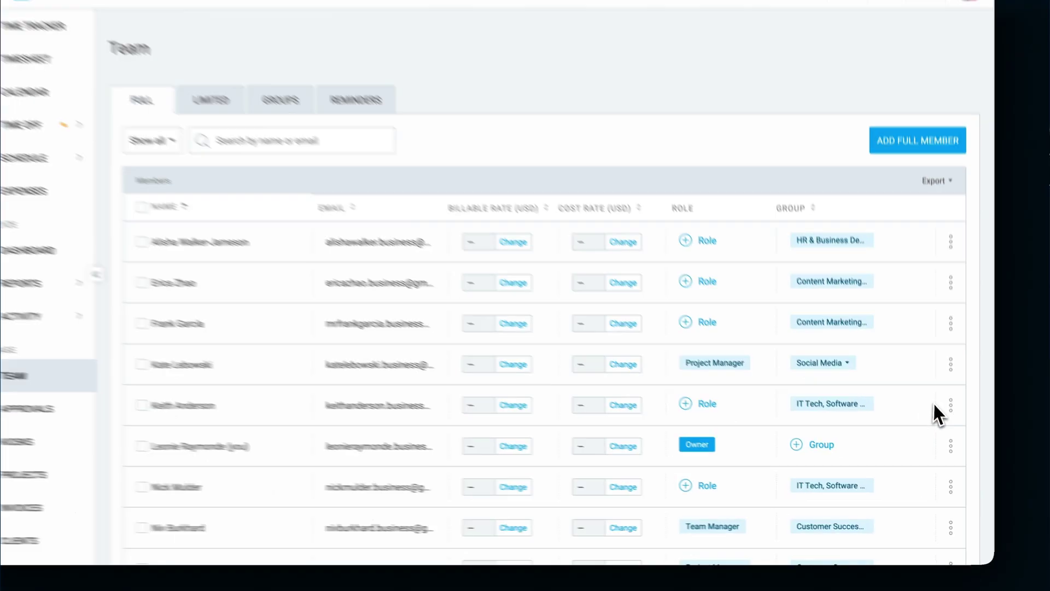
left_click(951, 420)
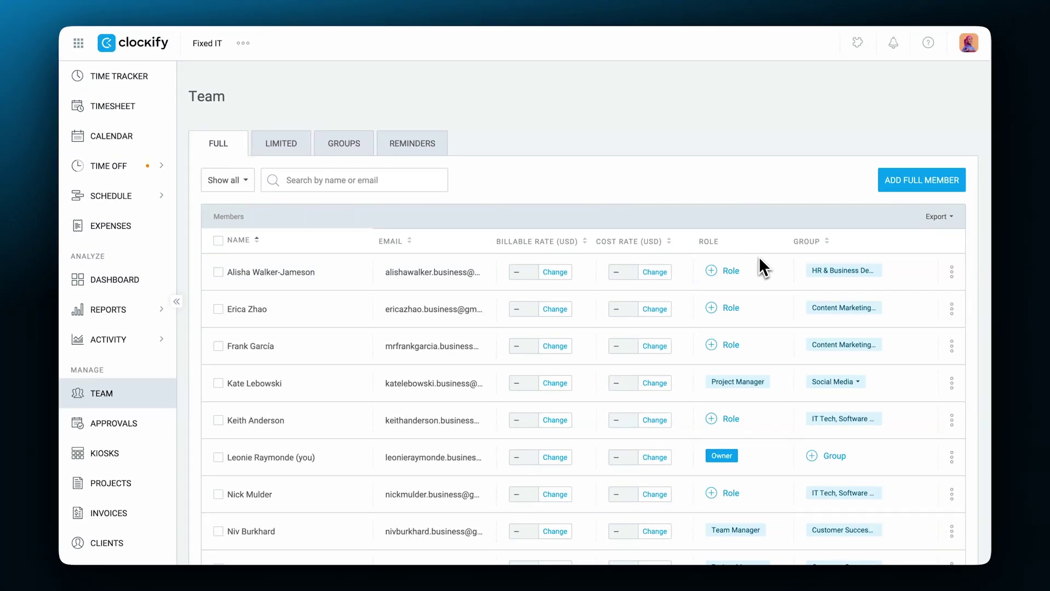
left_click(723, 345)
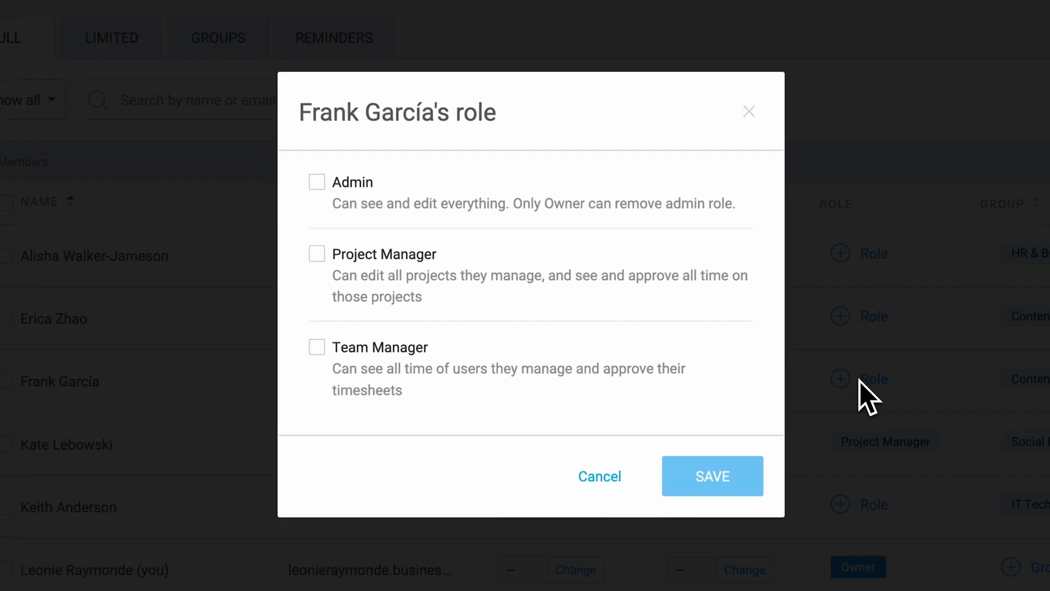
Grant the member Admin and Project Manager roles over ClusterCloud and Firestarter app
left_click(321, 182)
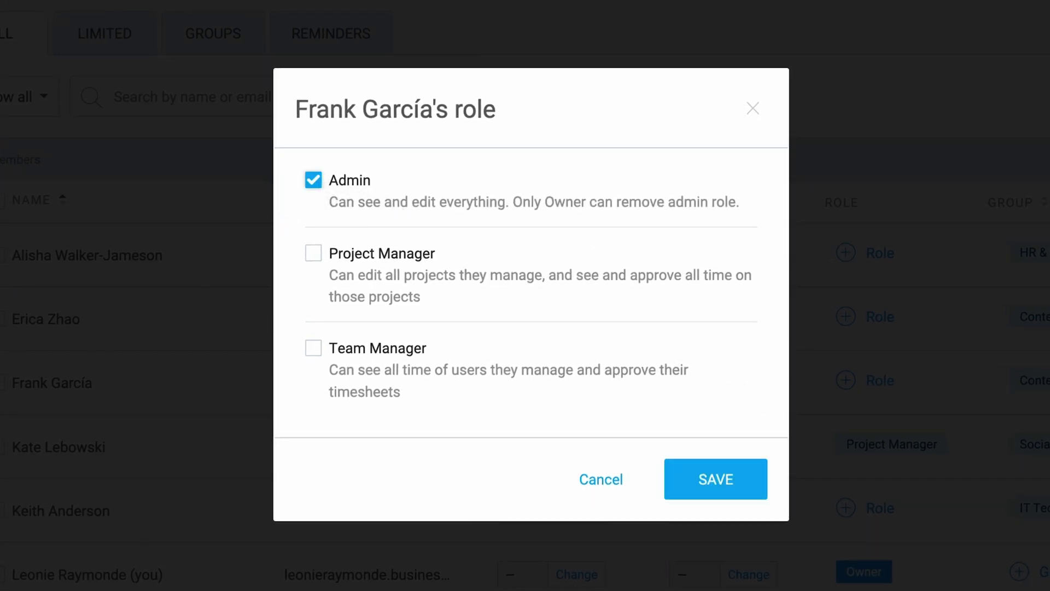
left_click(314, 253)
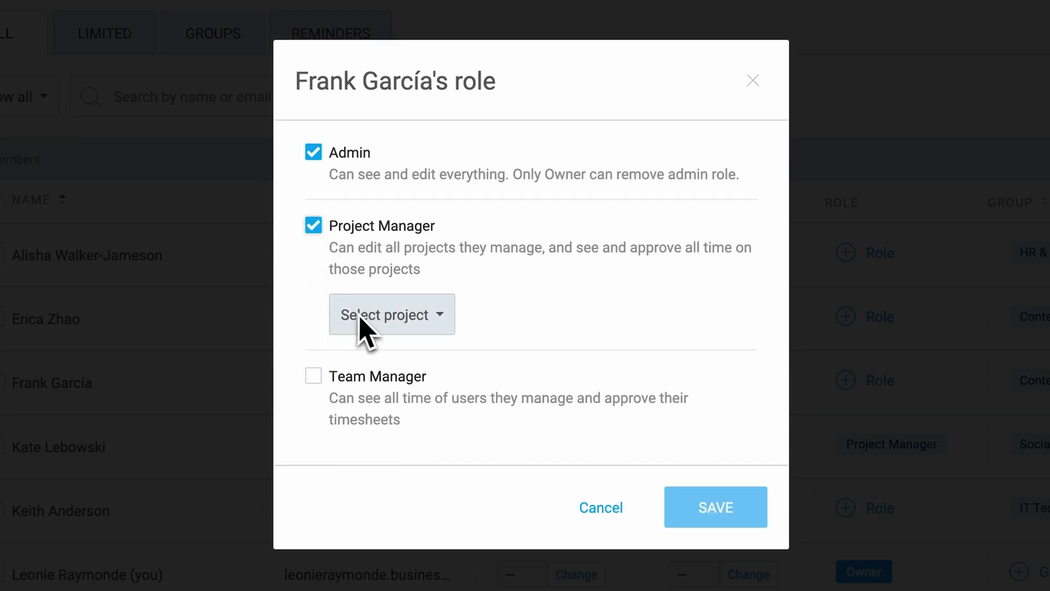
left_click(366, 329)
left_click(429, 426)
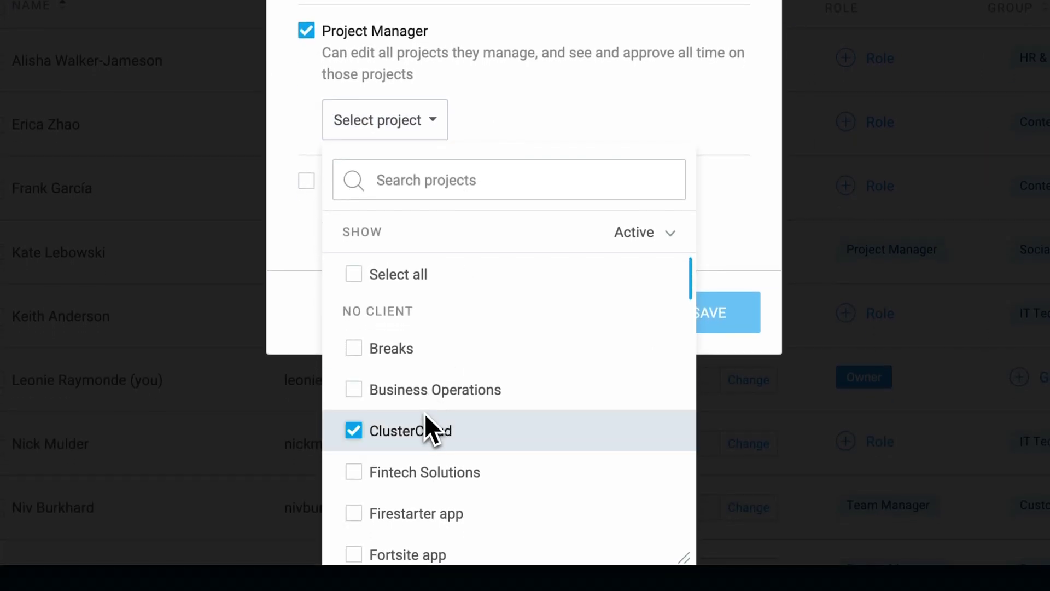
left_click(427, 503)
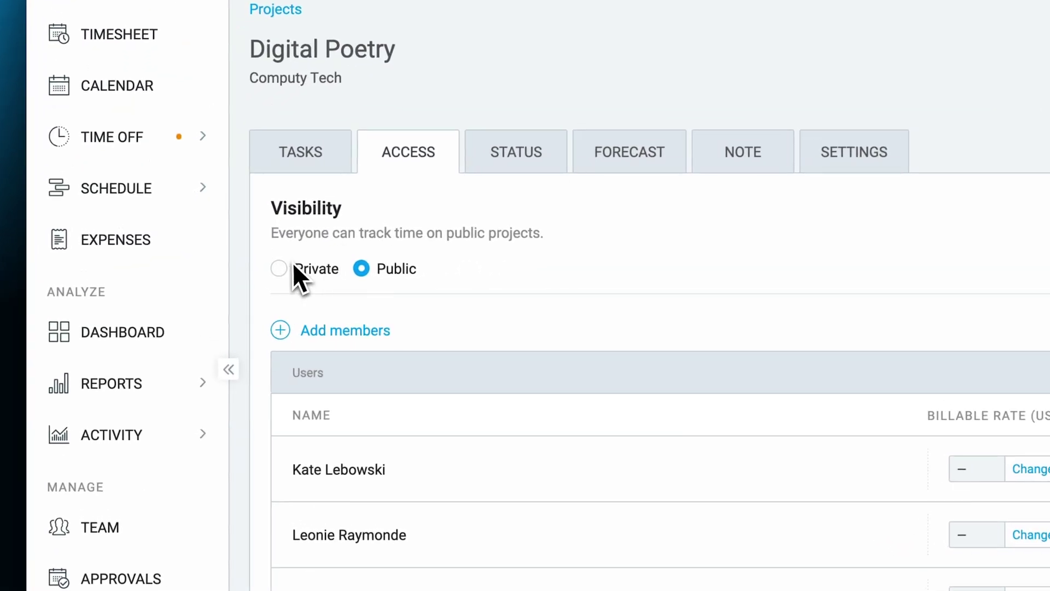
left_click(208, 242)
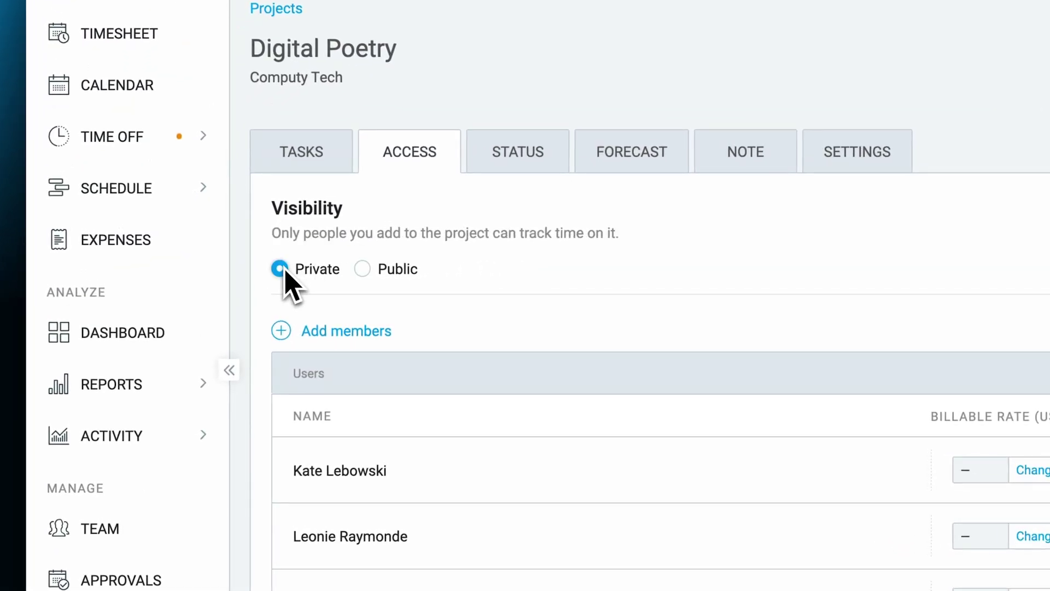
left_click(293, 319)
scroll(237, 431, "down", 1)
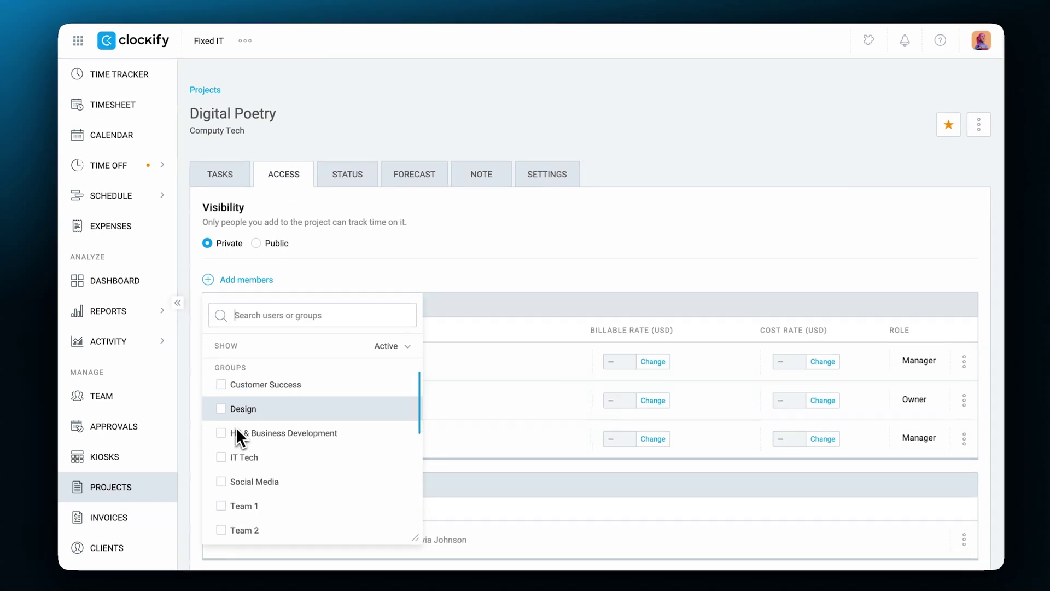
scroll(234, 433, "down", 3)
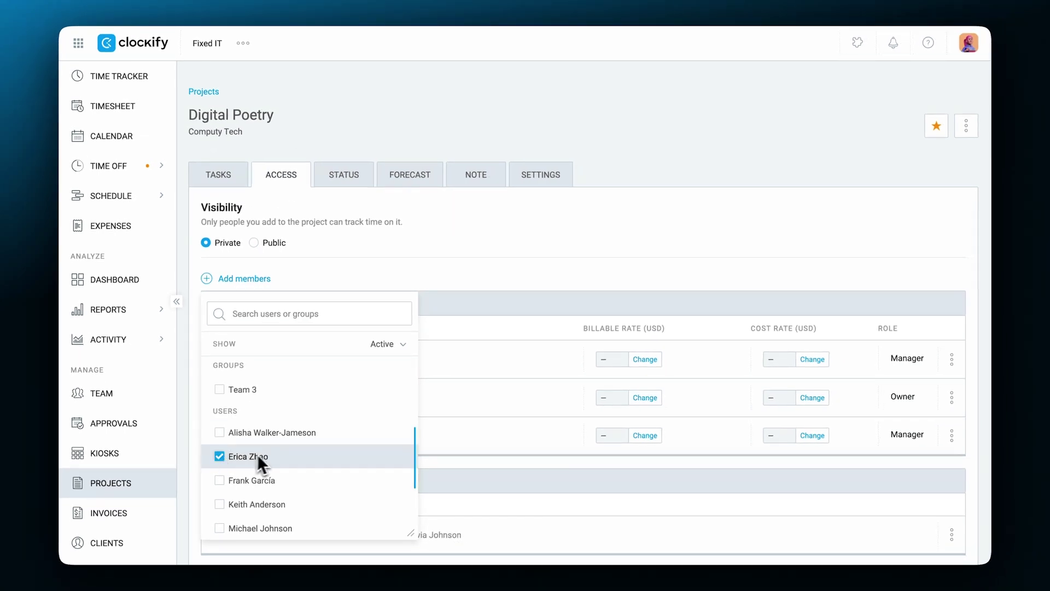
left_click(431, 464)
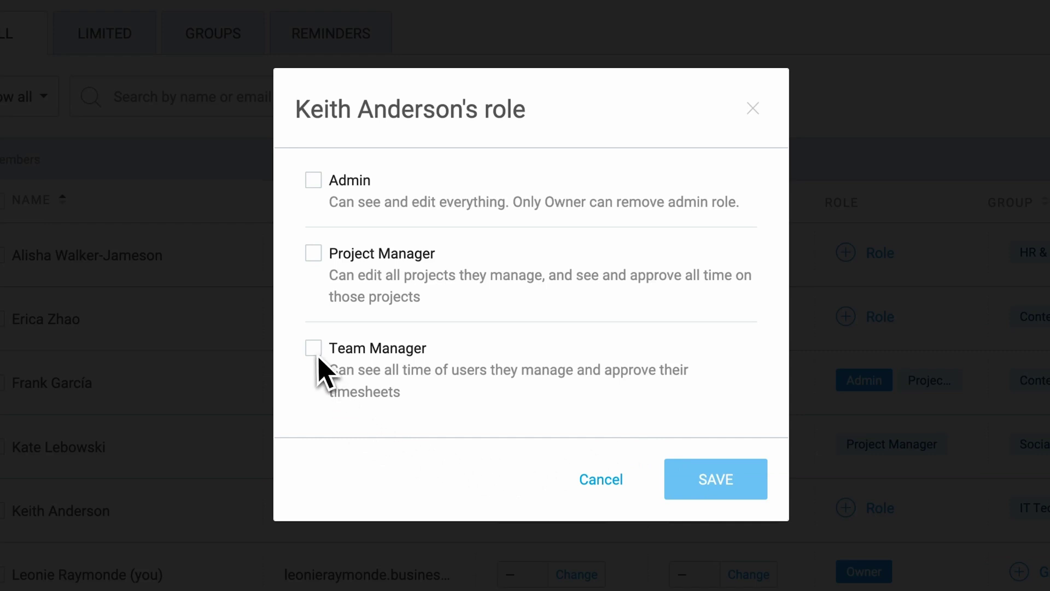
left_click(315, 350)
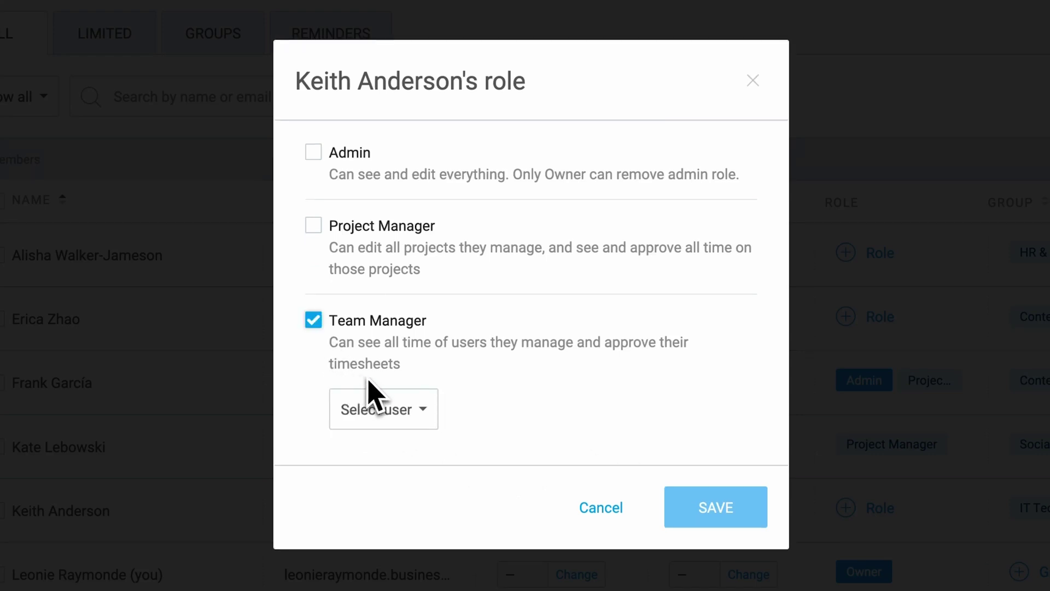
left_click(433, 411)
scroll(427, 465, "down", 3)
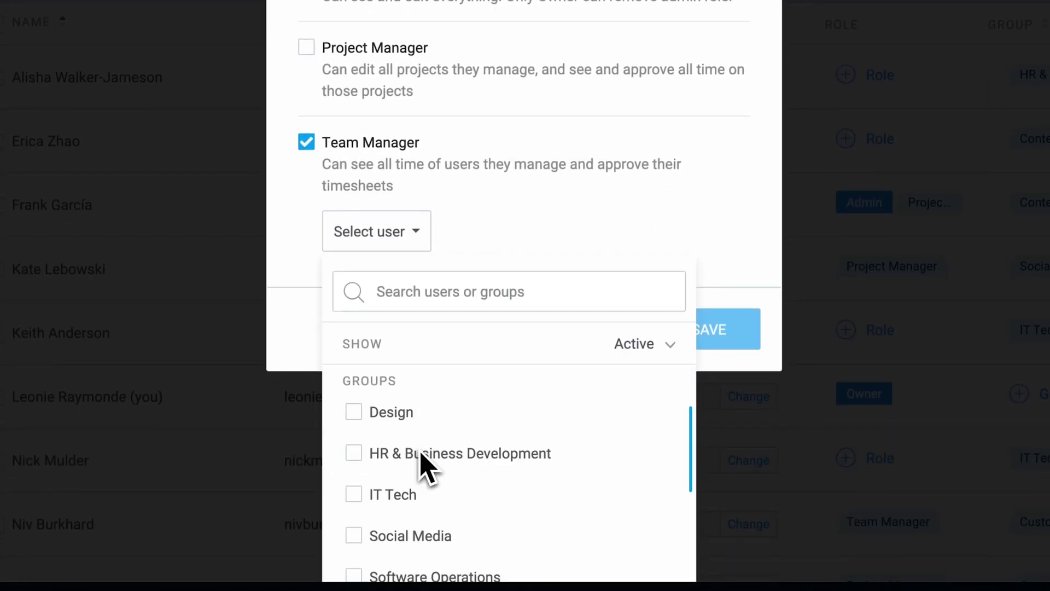
scroll(415, 468, "down", 2)
scroll(386, 470, "down", 3)
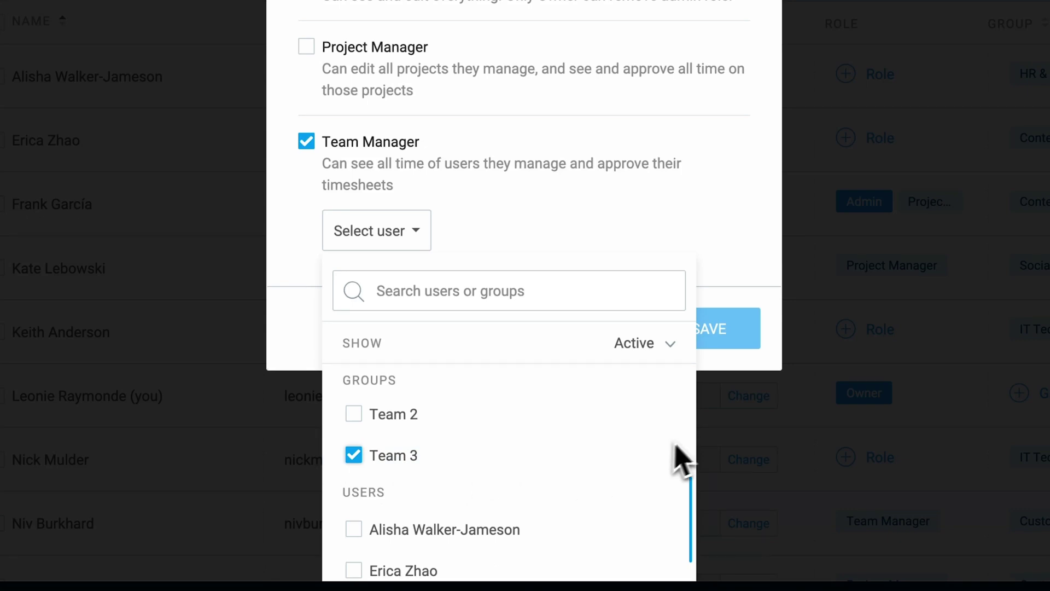
left_click(735, 336)
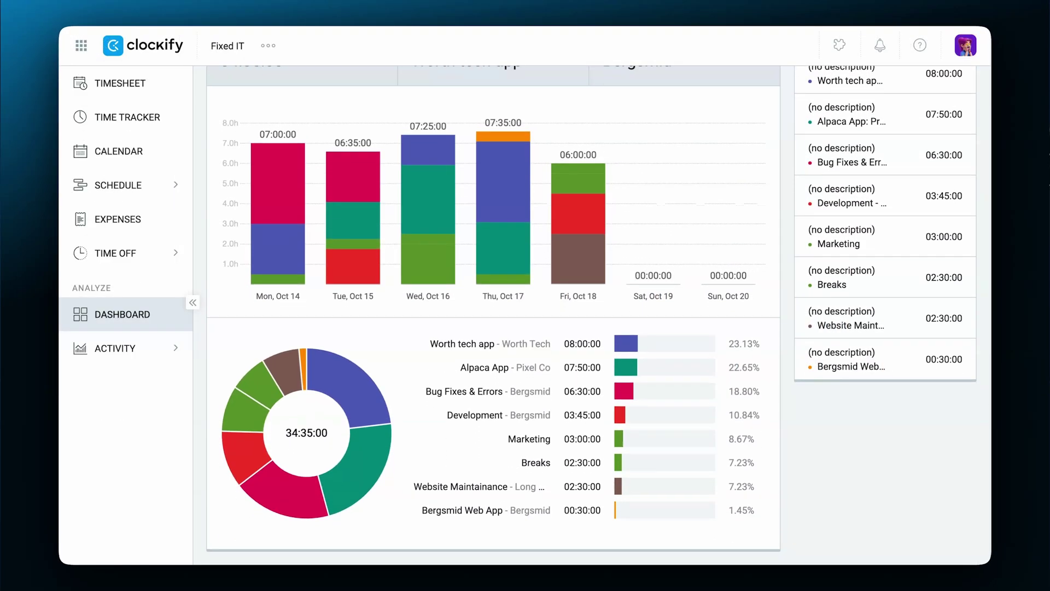
left_click(180, 224)
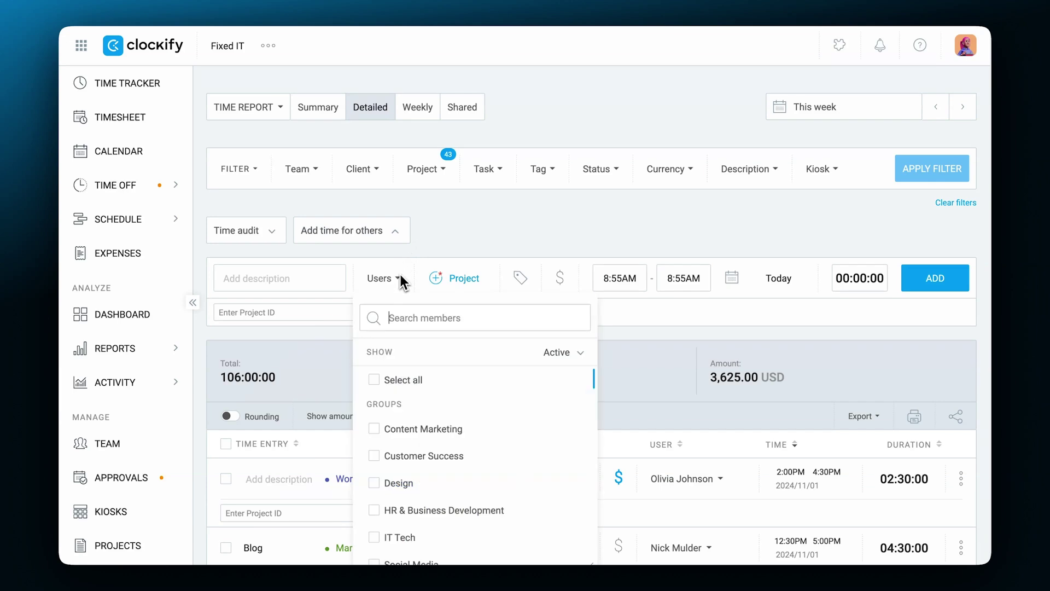
type("eric")
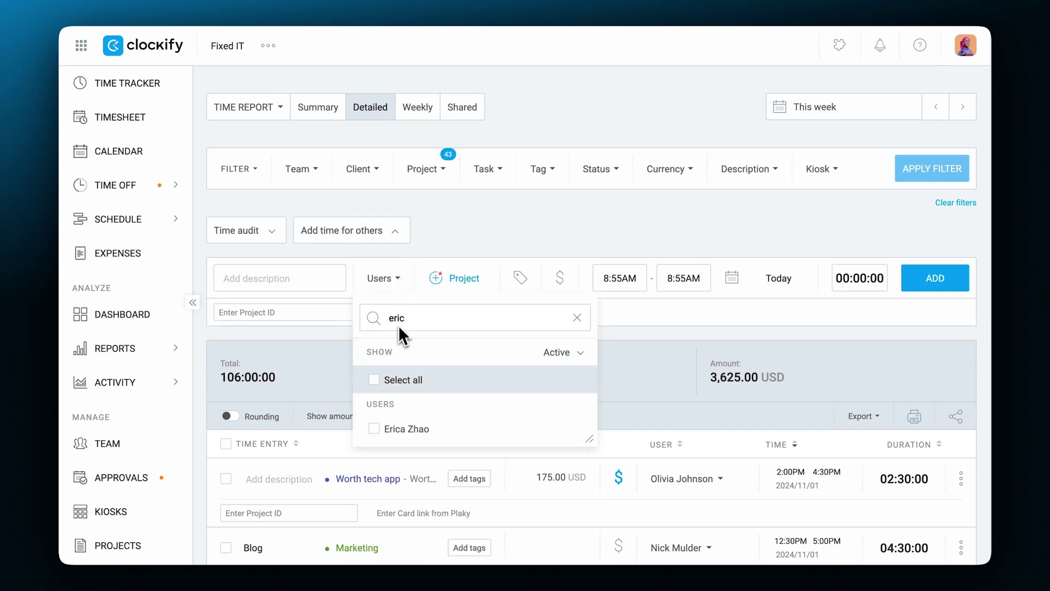
Add a 1:30 Survey analysis entry on Digital Poetry for the chosen member, then approve the timesheet
left_click(387, 427)
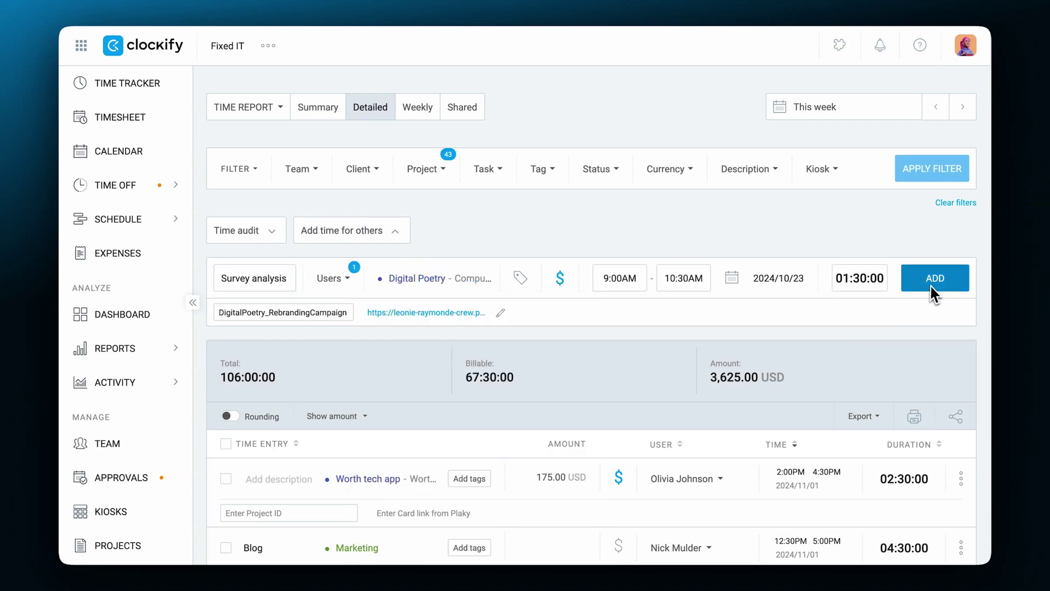
left_click(956, 304)
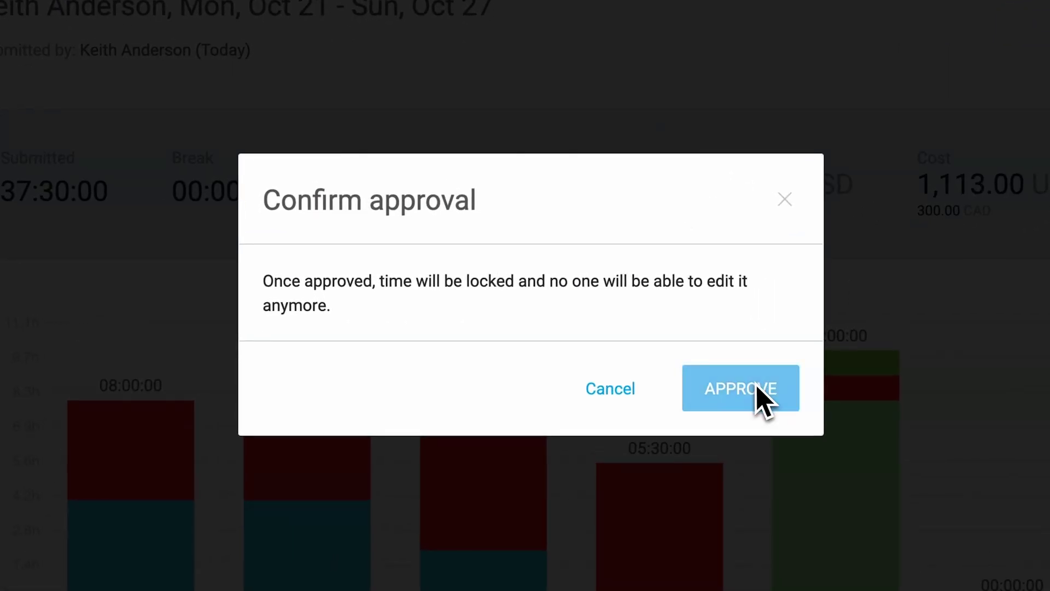
left_click(756, 387)
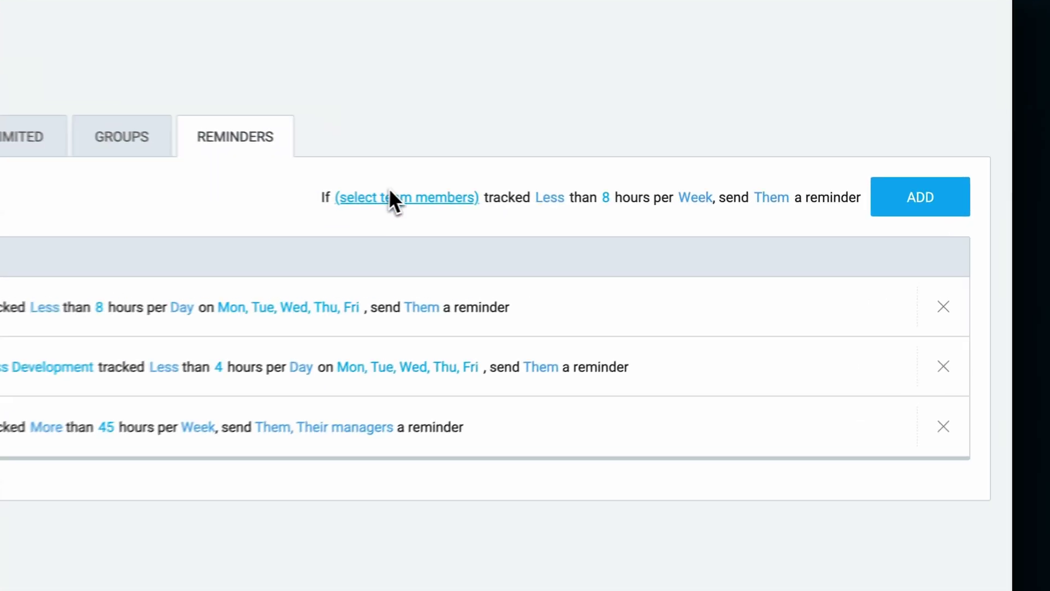
Create a reminder for Everyone that flags tracking under 40 hours per week
left_click(570, 203)
left_click(557, 297)
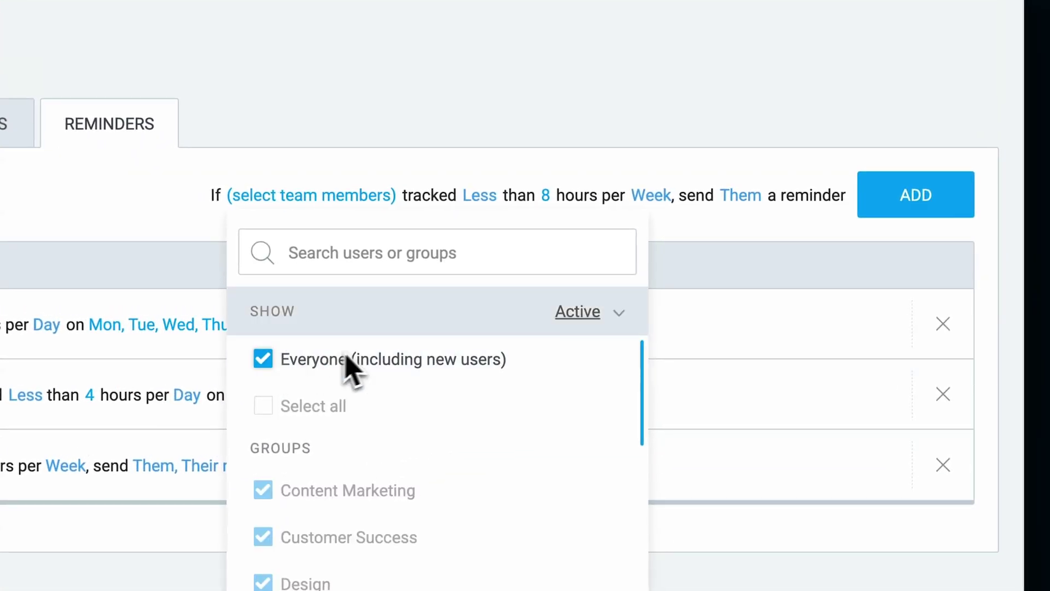
left_click(545, 196)
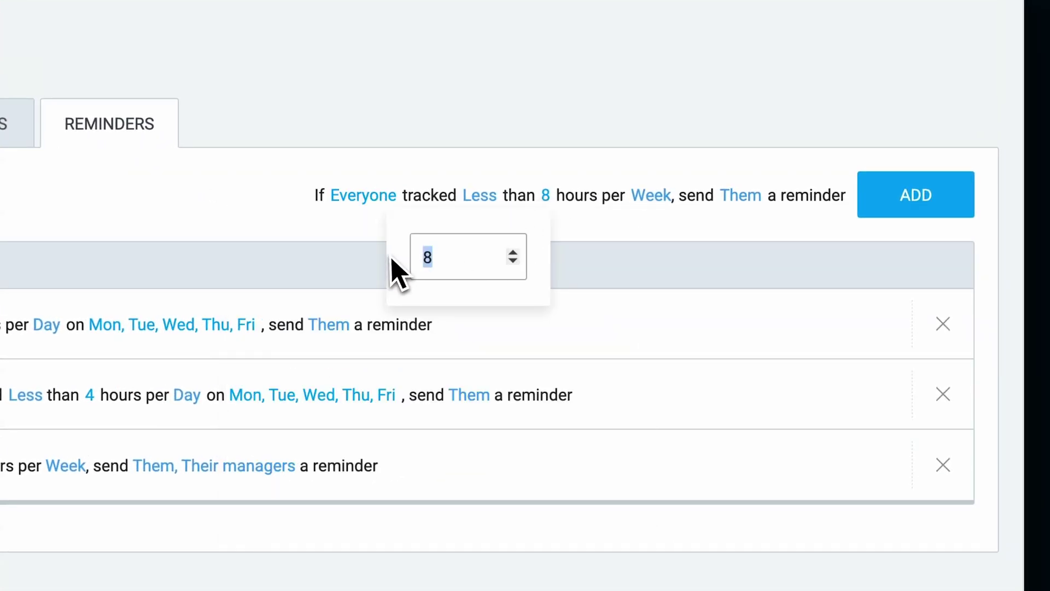
type("0")
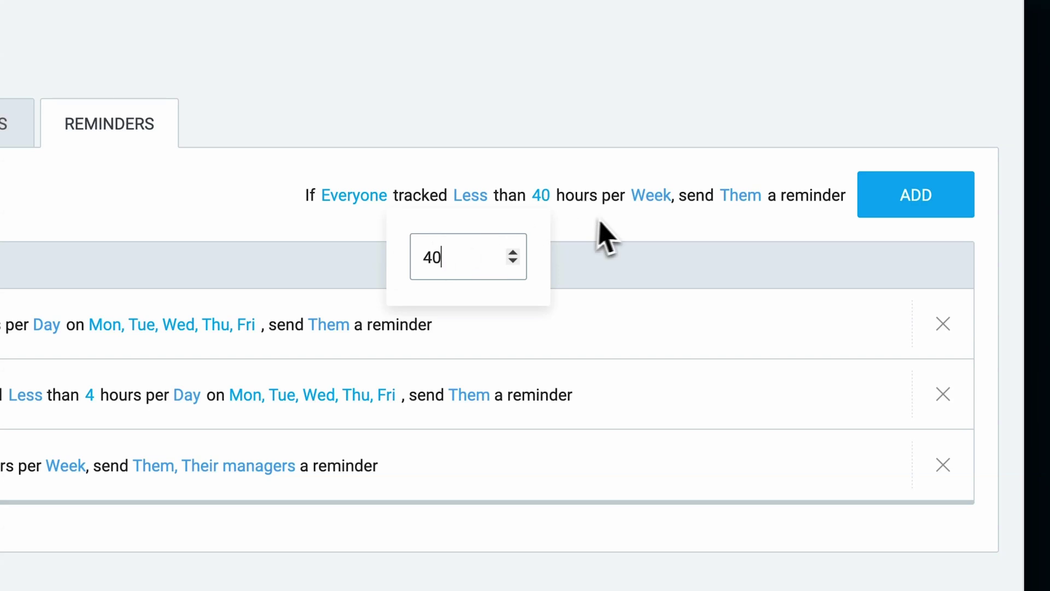
left_click(882, 201)
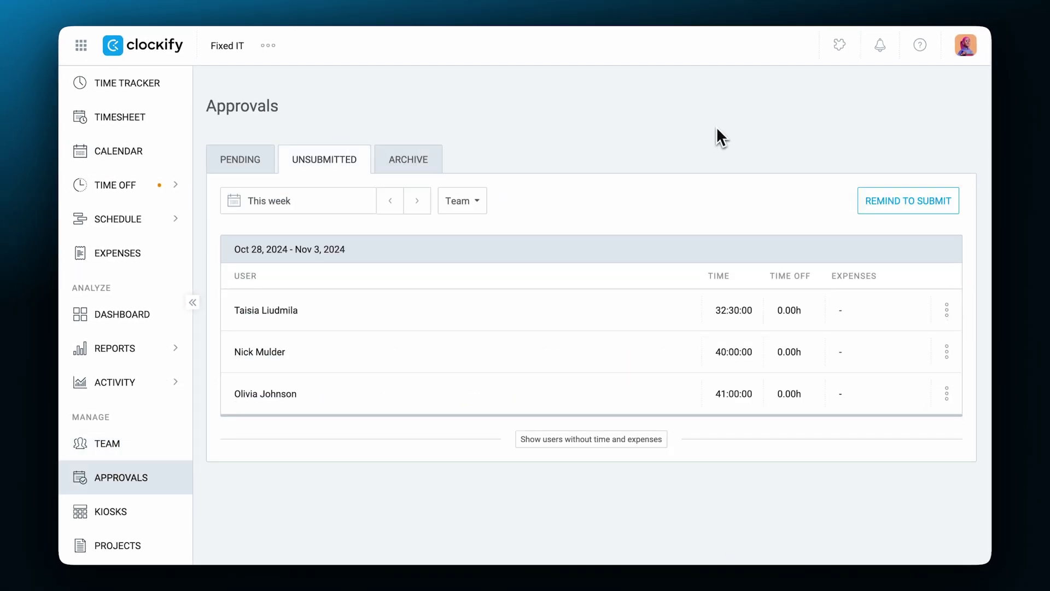
Send submission reminders to unsubmitted users and approval reminders to managers with pending timesheets
left_click(892, 201)
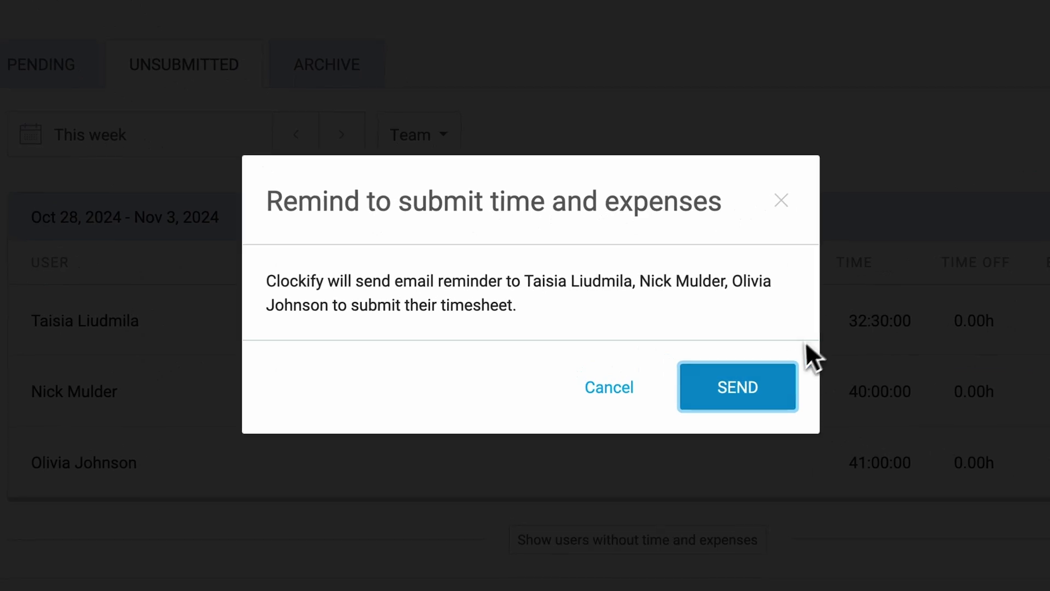
left_click(665, 341)
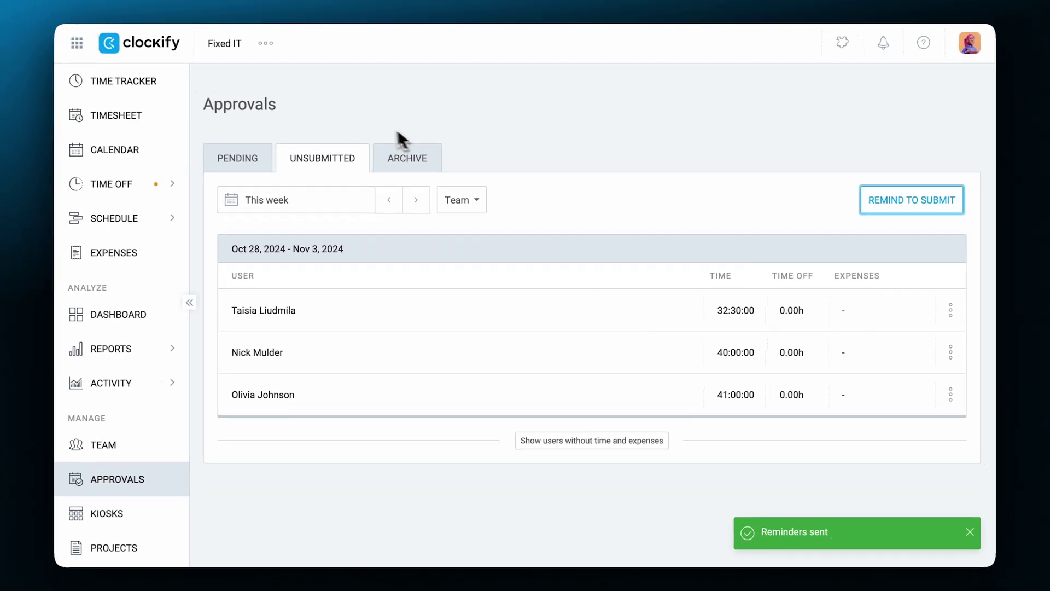
left_click(244, 158)
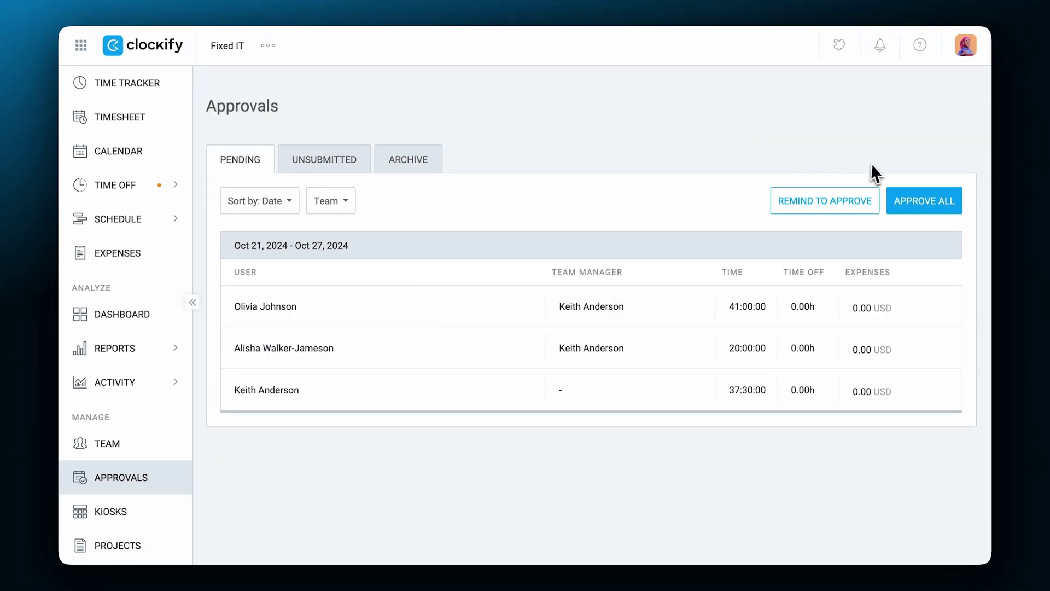
left_click(792, 197)
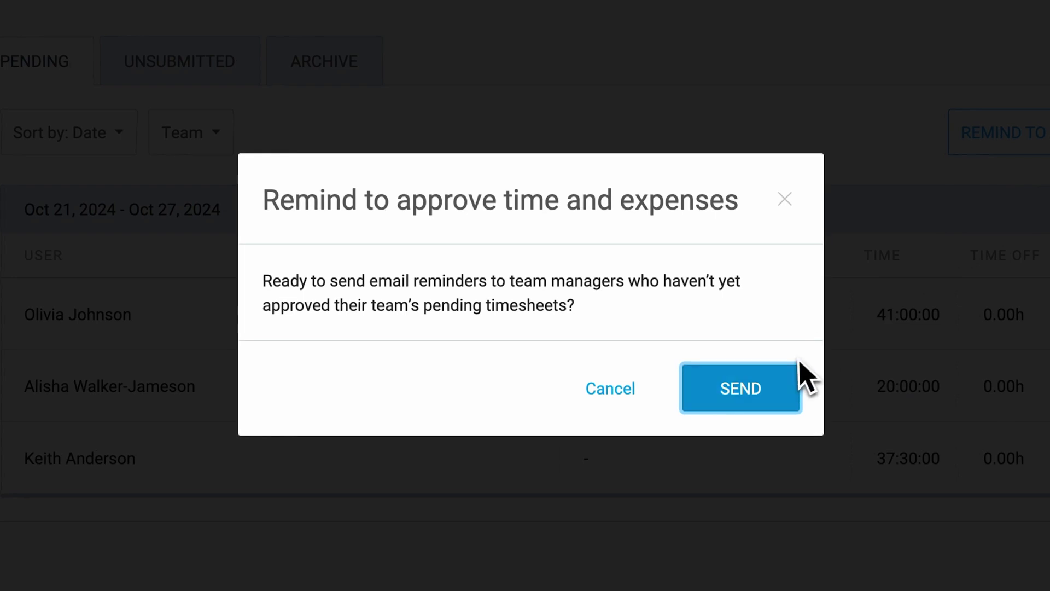
left_click(780, 389)
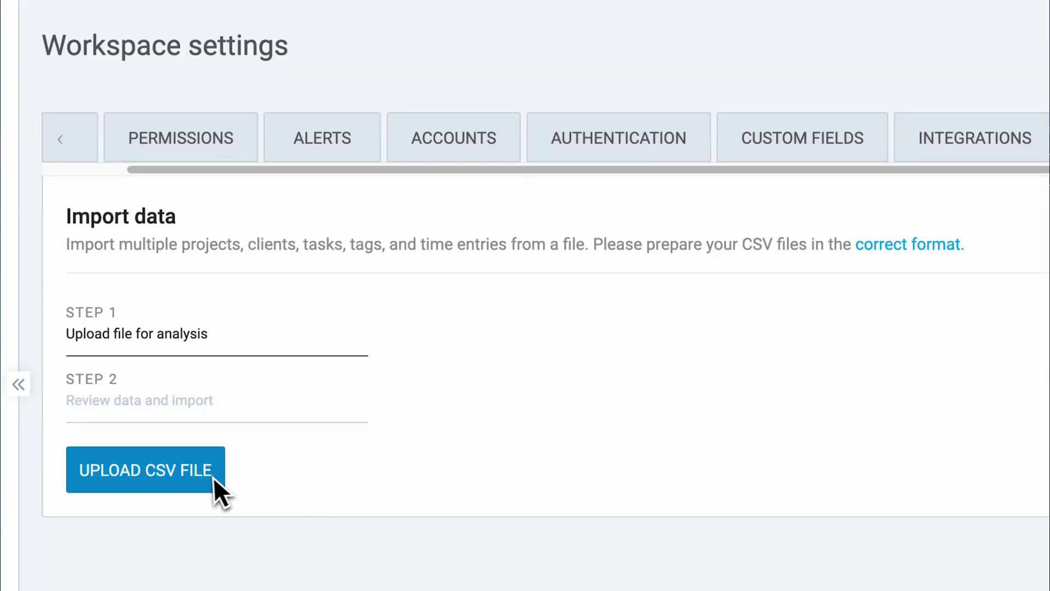
Upload Tracked time.csv and start importing it for existing users
left_click(212, 476)
left_click(462, 206)
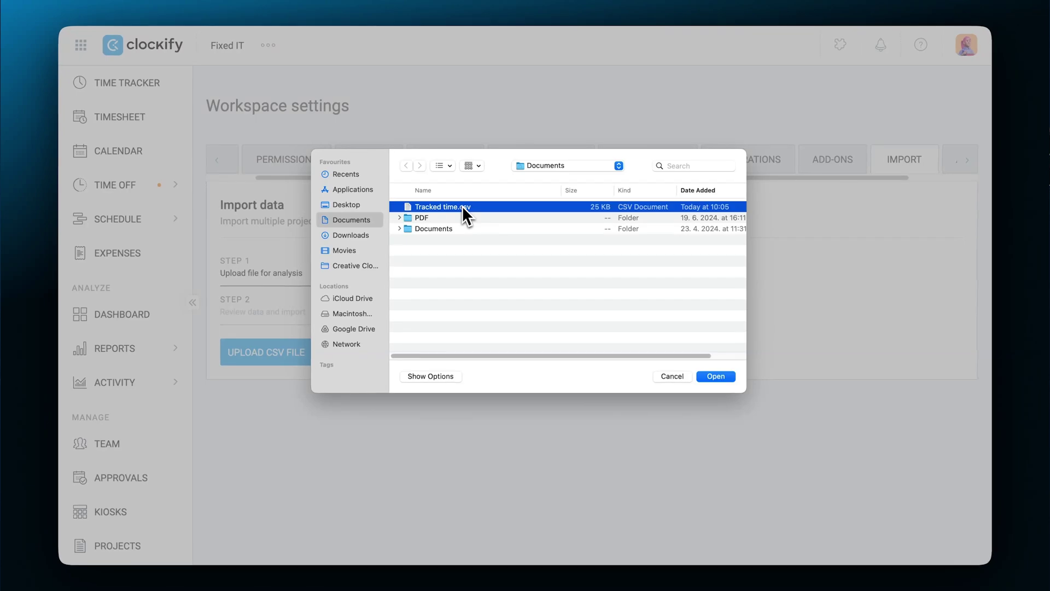
left_click(708, 375)
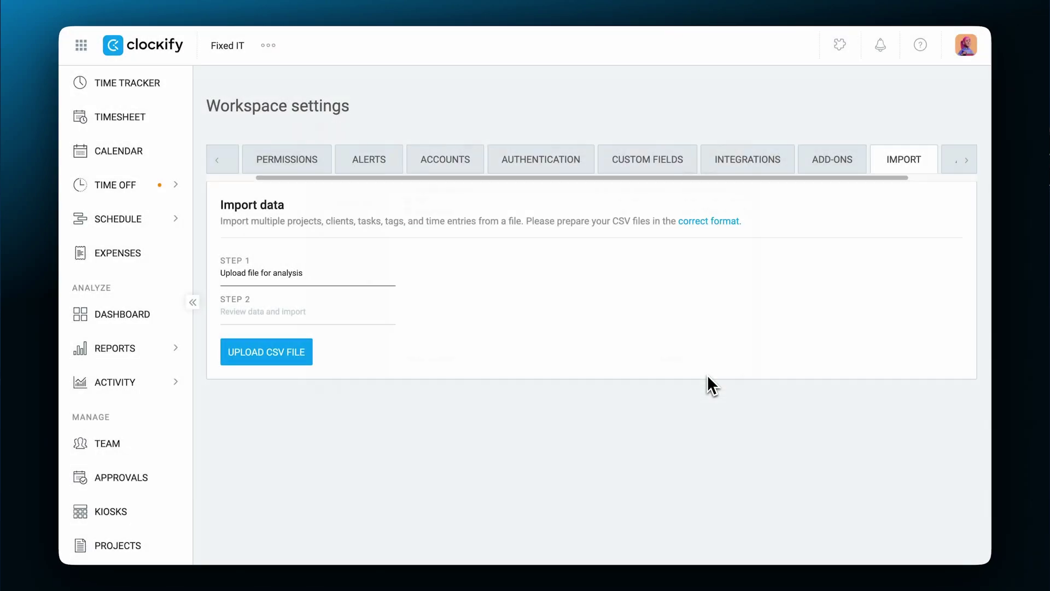
left_click(292, 436)
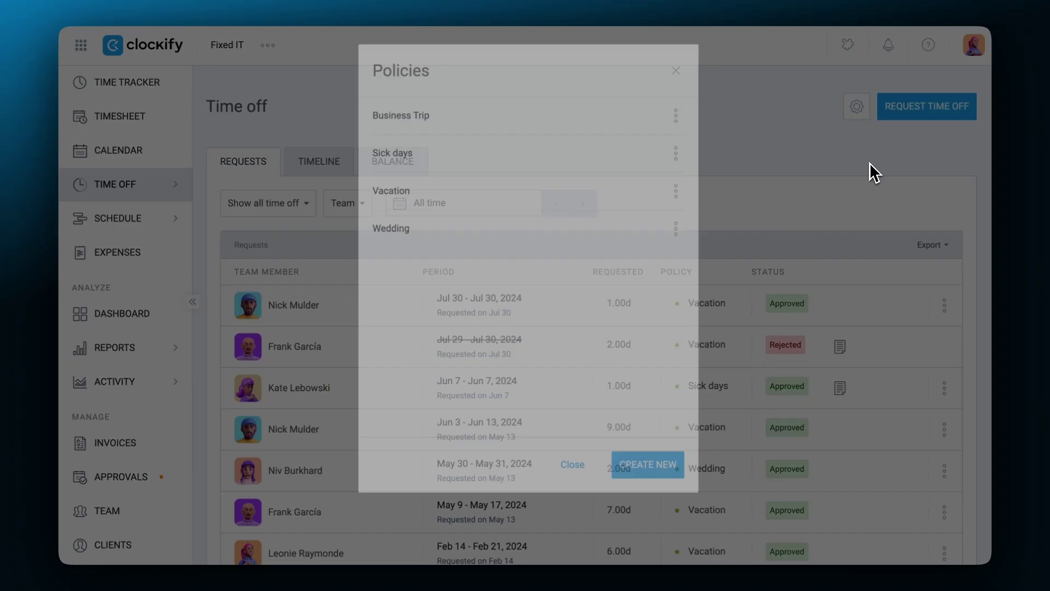
Create the Earned Hours time-off policy with approval required
left_click(642, 490)
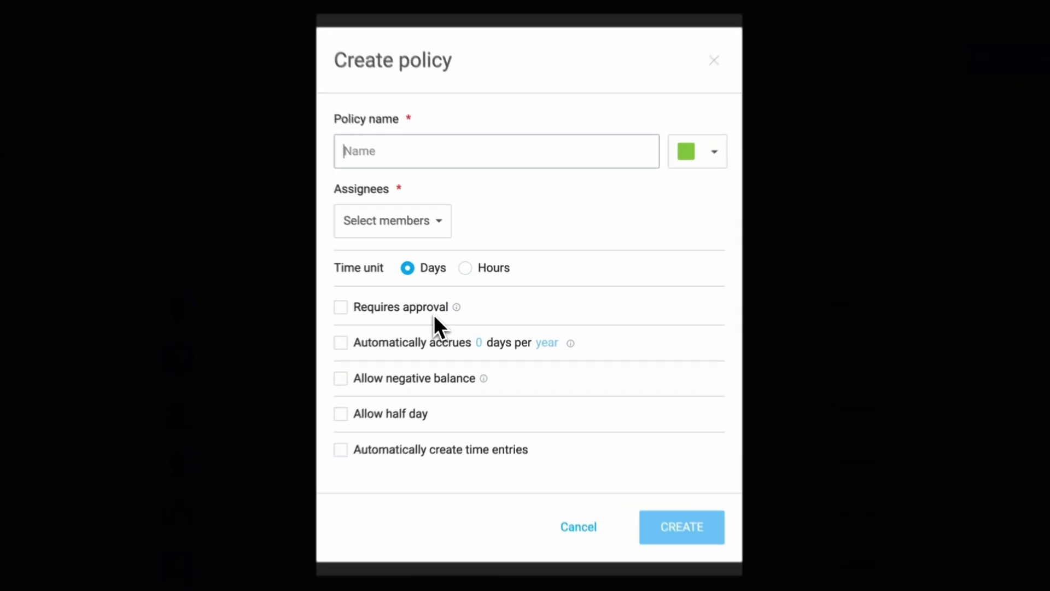
left_click(380, 307)
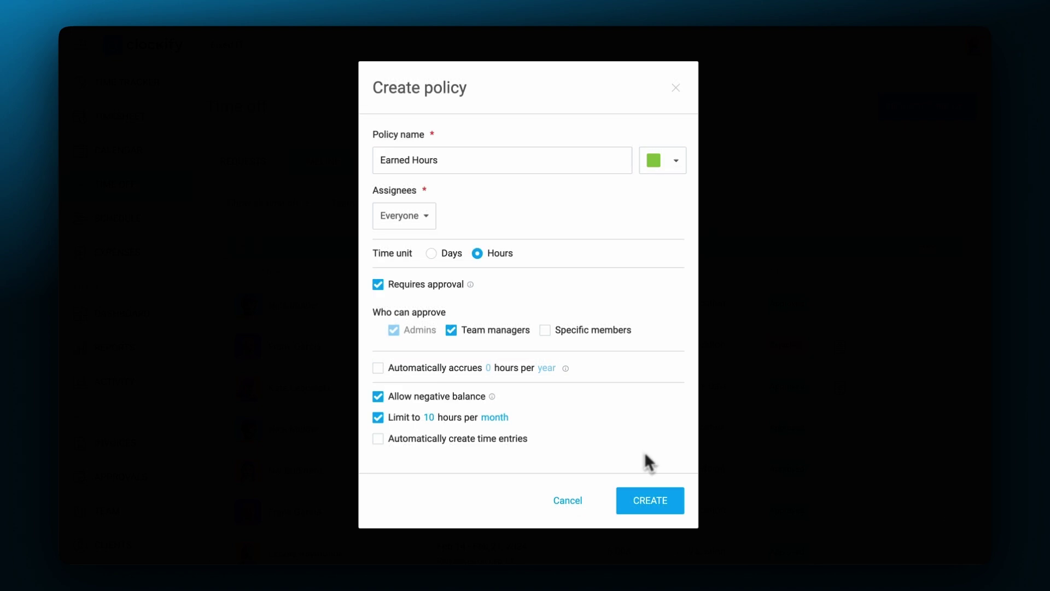
left_click(665, 500)
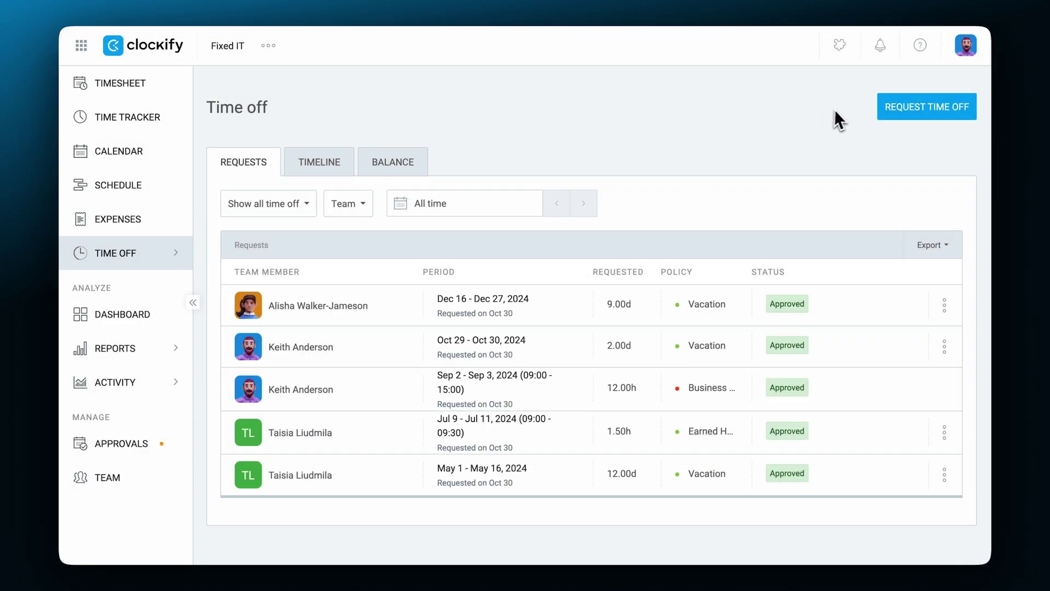
Request a Nov 4–8 Vacation time off and approve the request
left_click(894, 105)
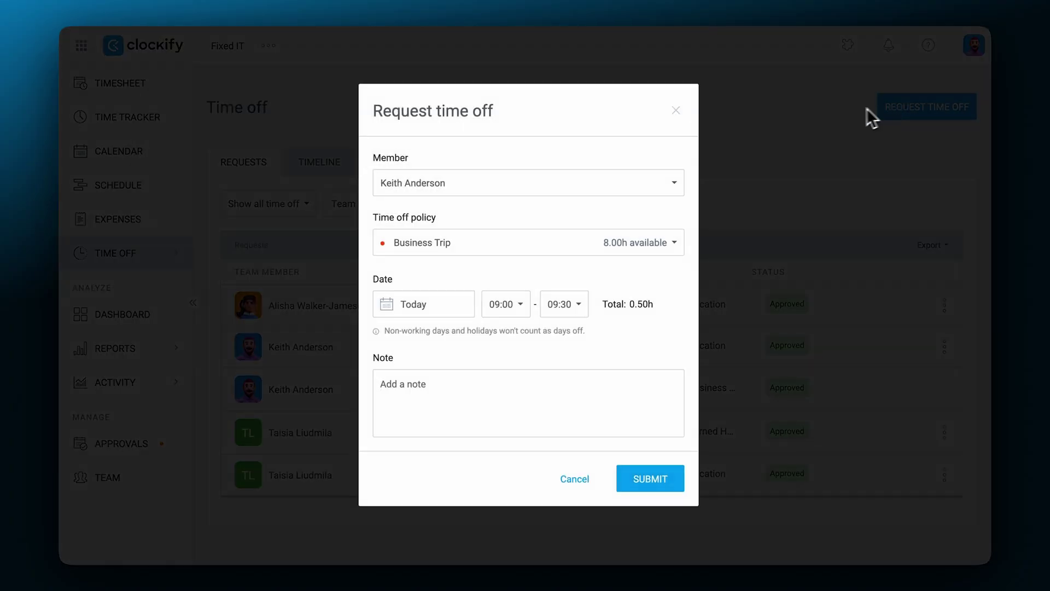
left_click(630, 243)
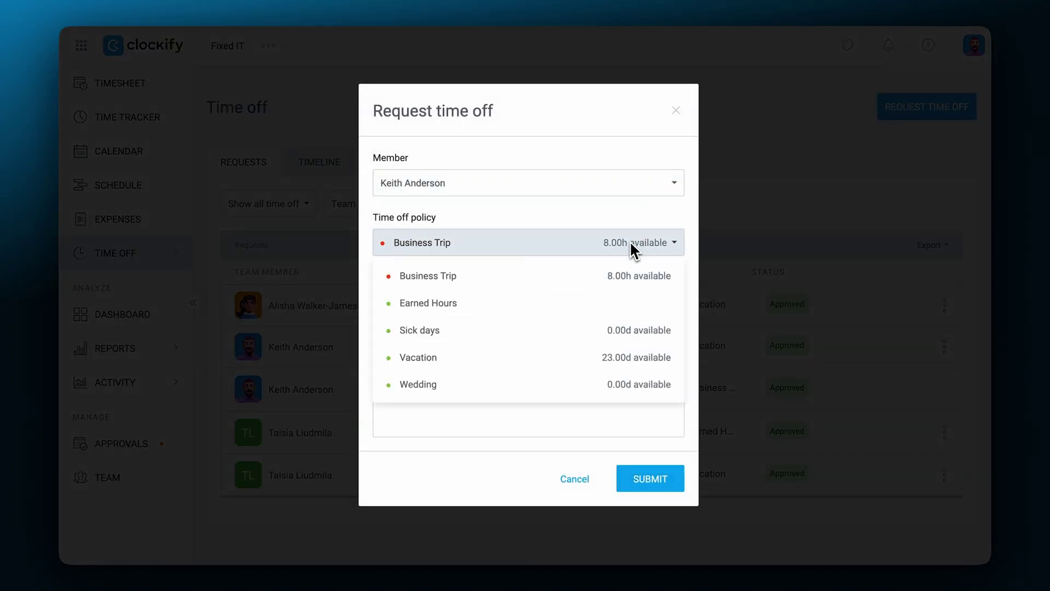
left_click(575, 355)
left_click(635, 476)
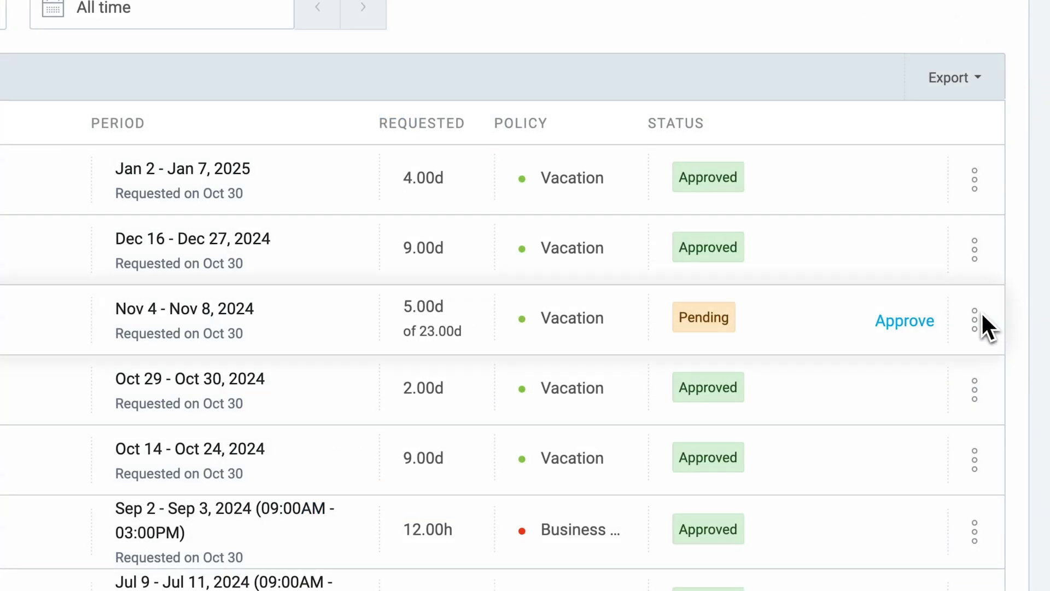
left_click(975, 319)
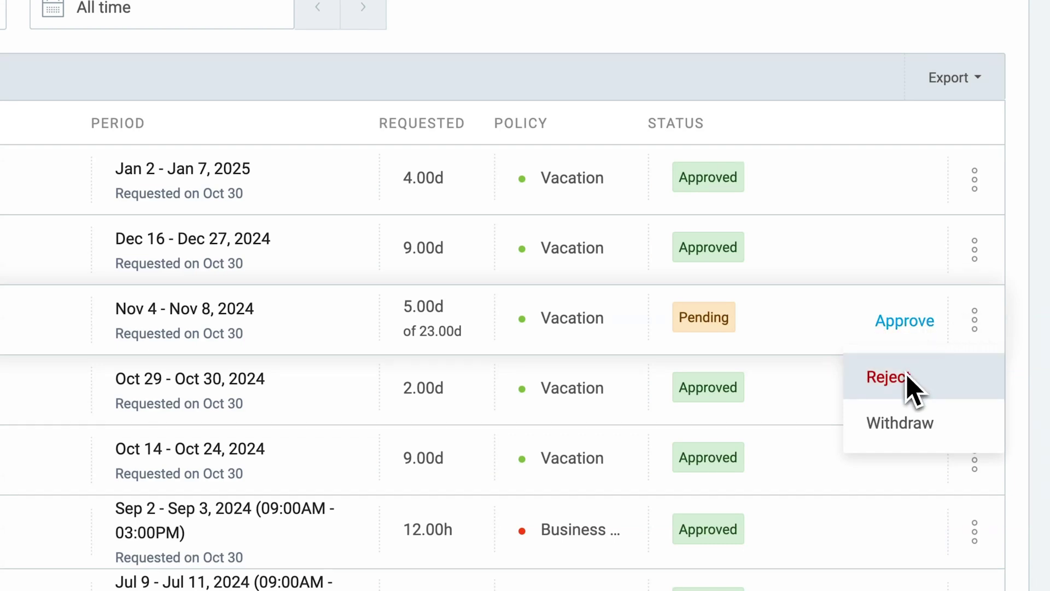
left_click(907, 330)
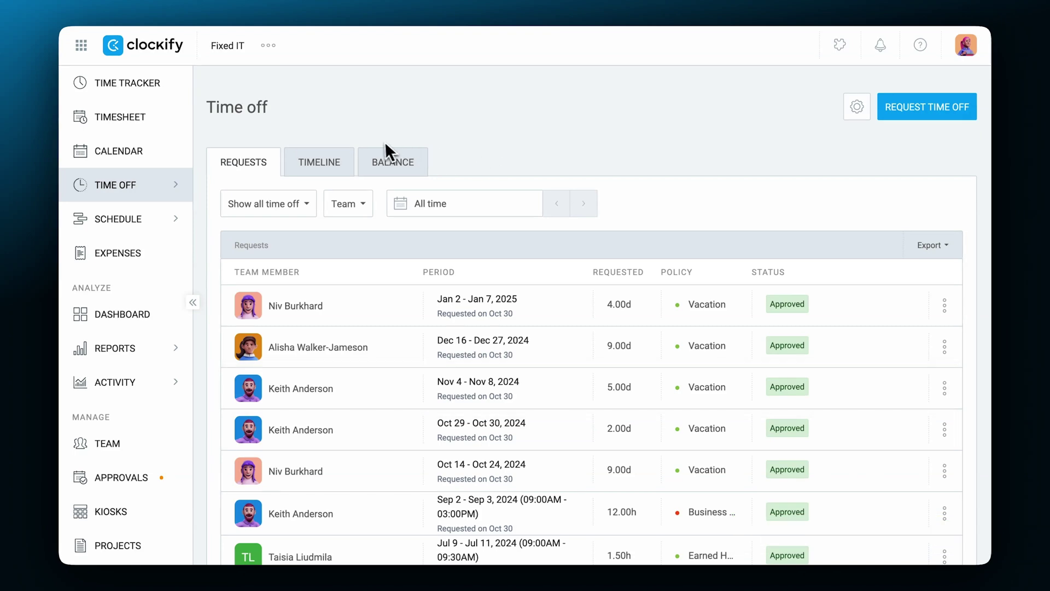
left_click(324, 160)
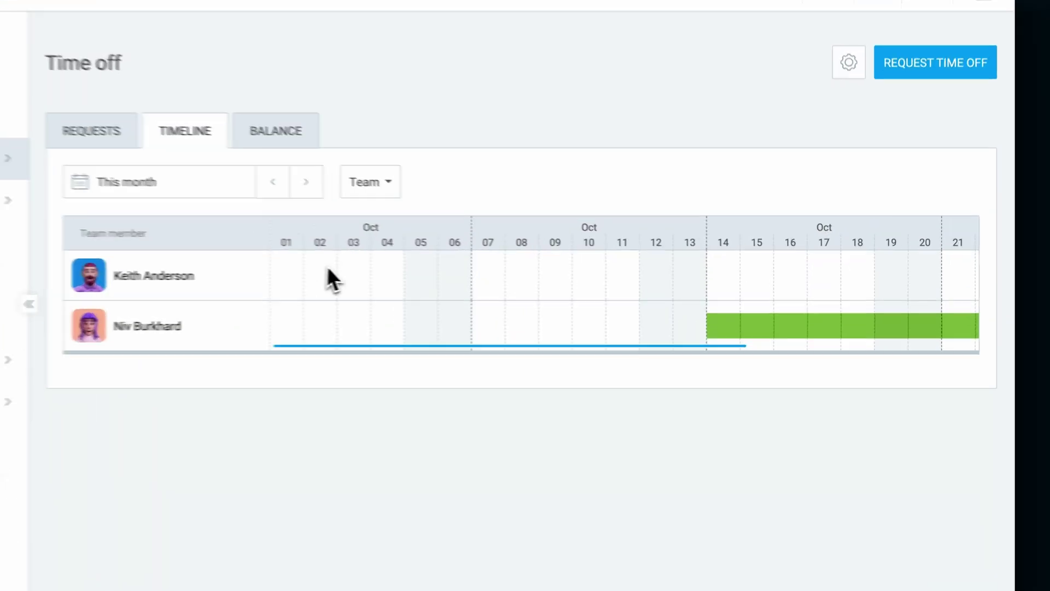
scroll(448, 288, "right", 5)
scroll(448, 287, "right", 4)
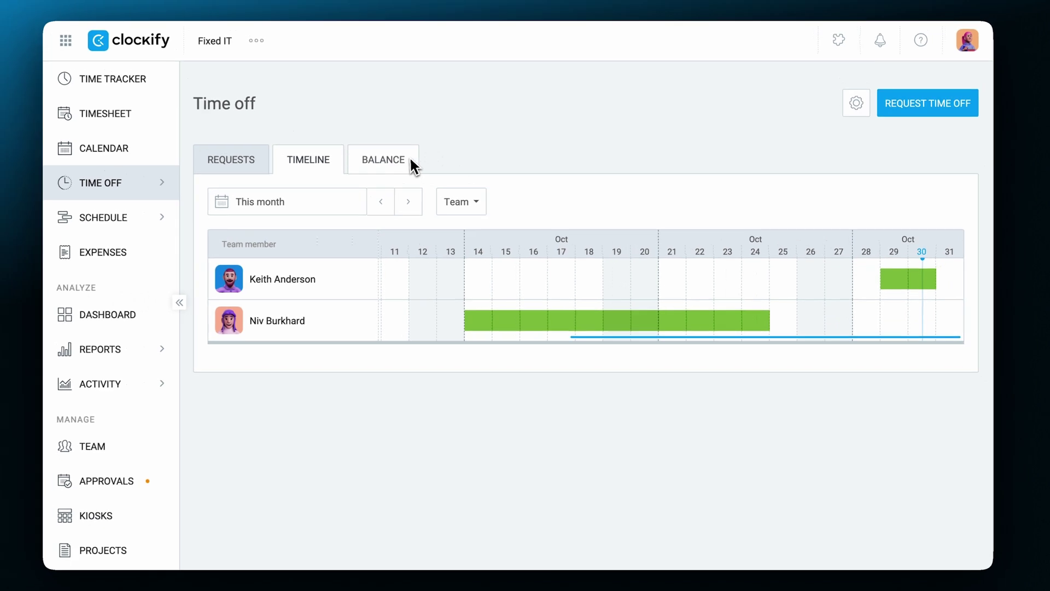
left_click(411, 165)
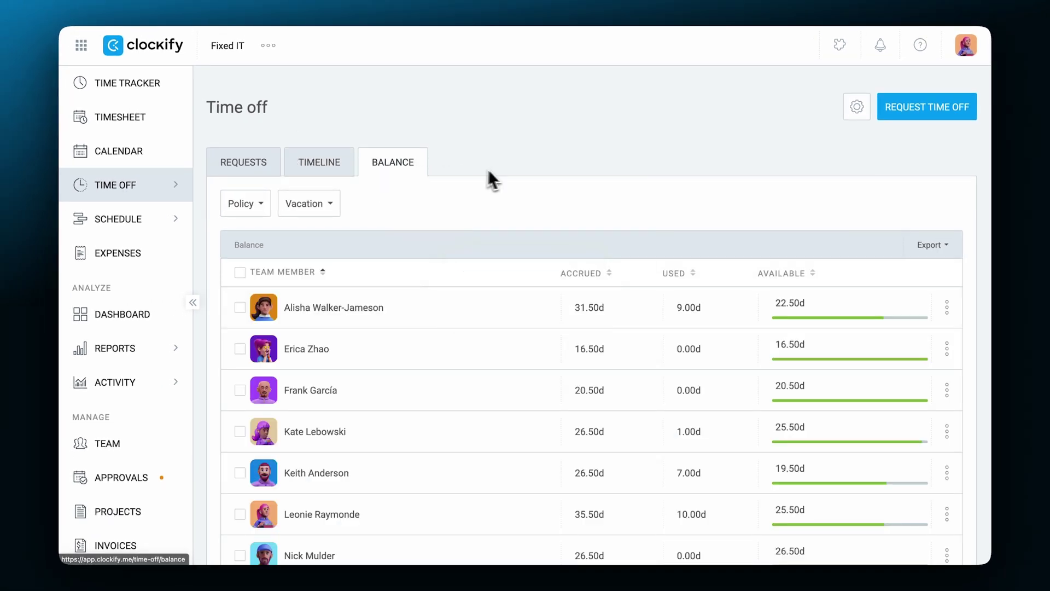
left_click(947, 351)
left_click(934, 387)
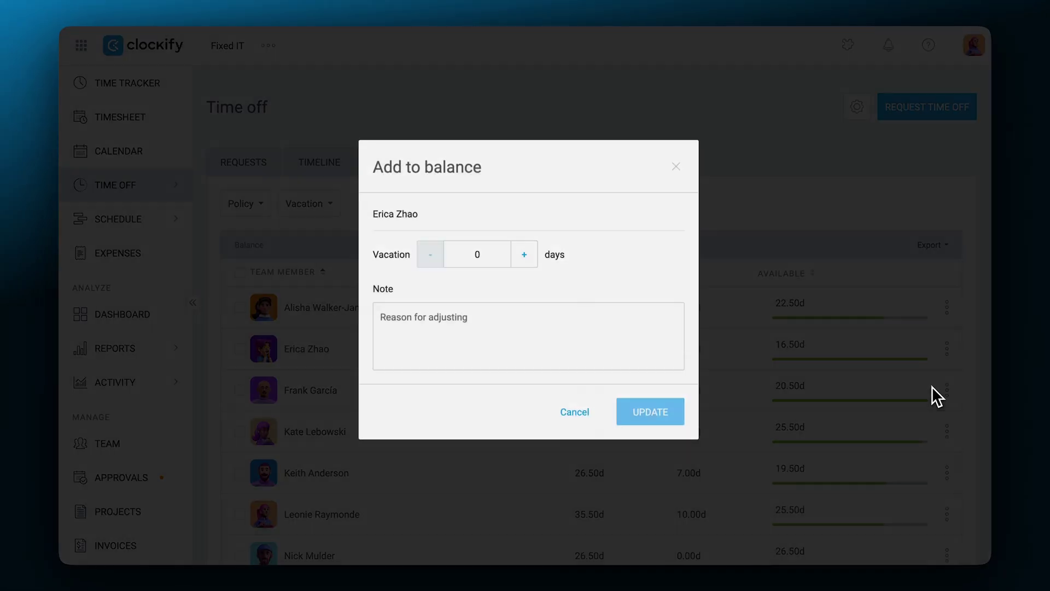
left_click(527, 261)
left_click(527, 261)
left_click(527, 261)
left_click(527, 262)
left_click(650, 418)
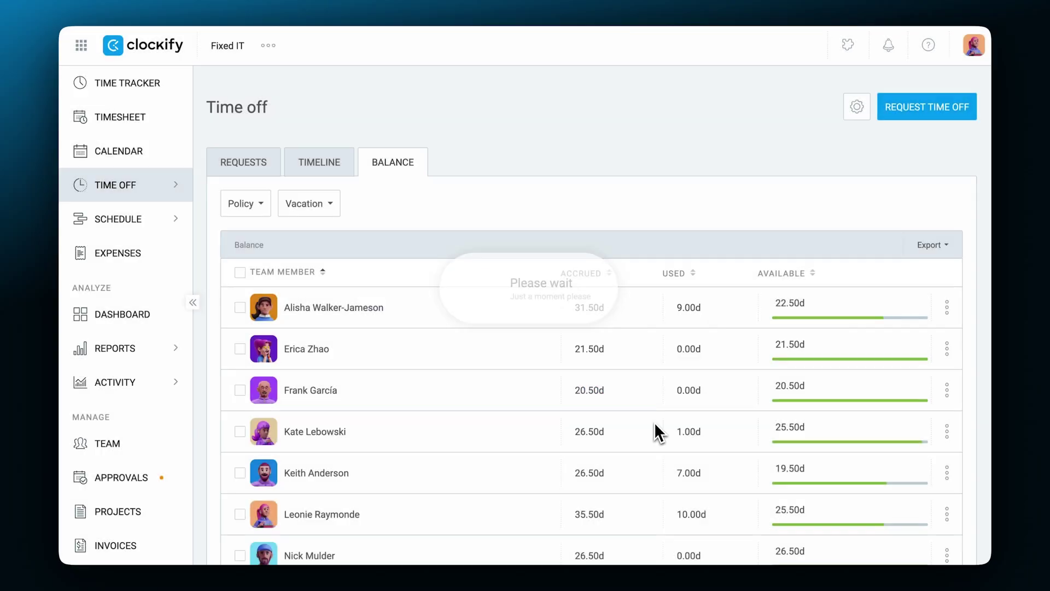
scroll(654, 430, "down", 2)
scroll(654, 427, "down", 1)
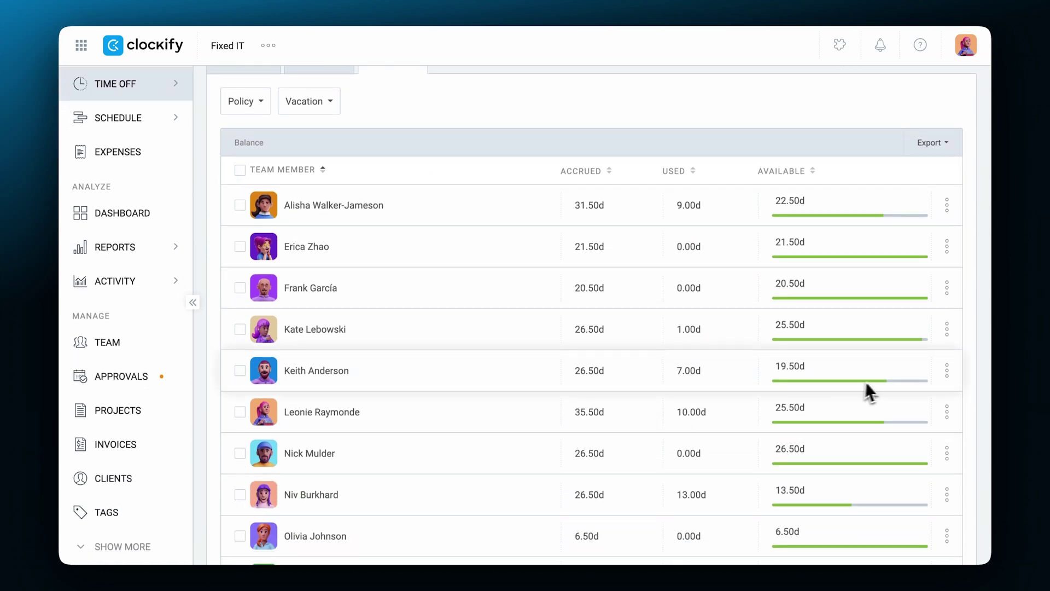
left_click(947, 371)
left_click(923, 457)
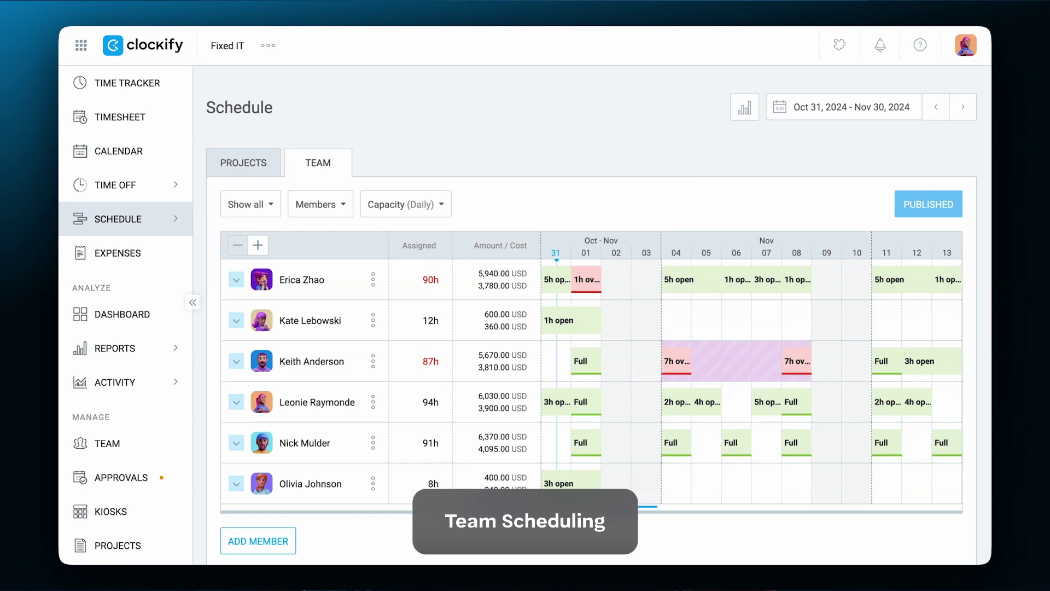
left_click(235, 538)
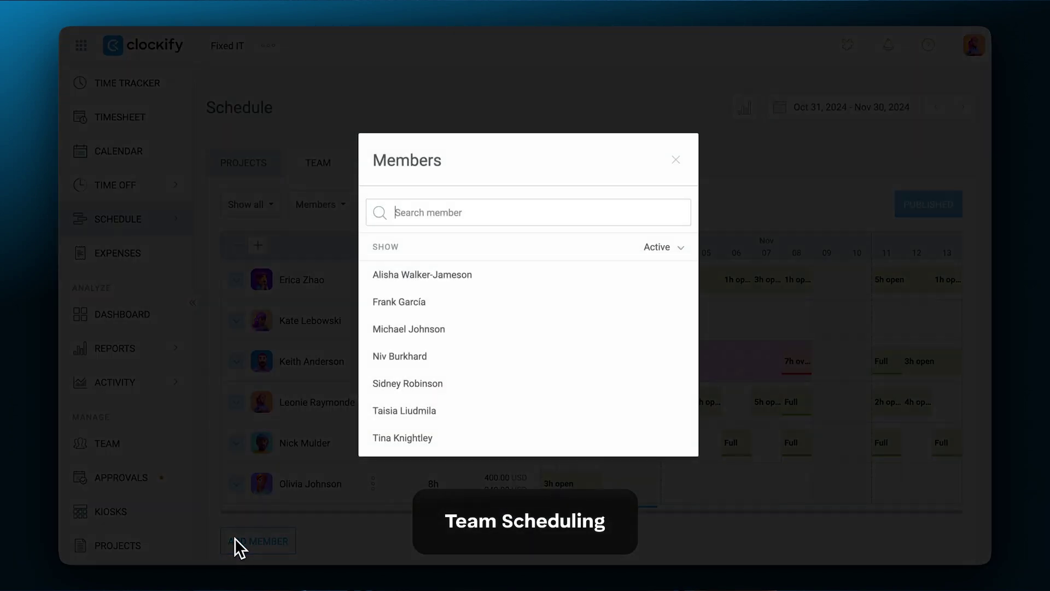
left_click(404, 305)
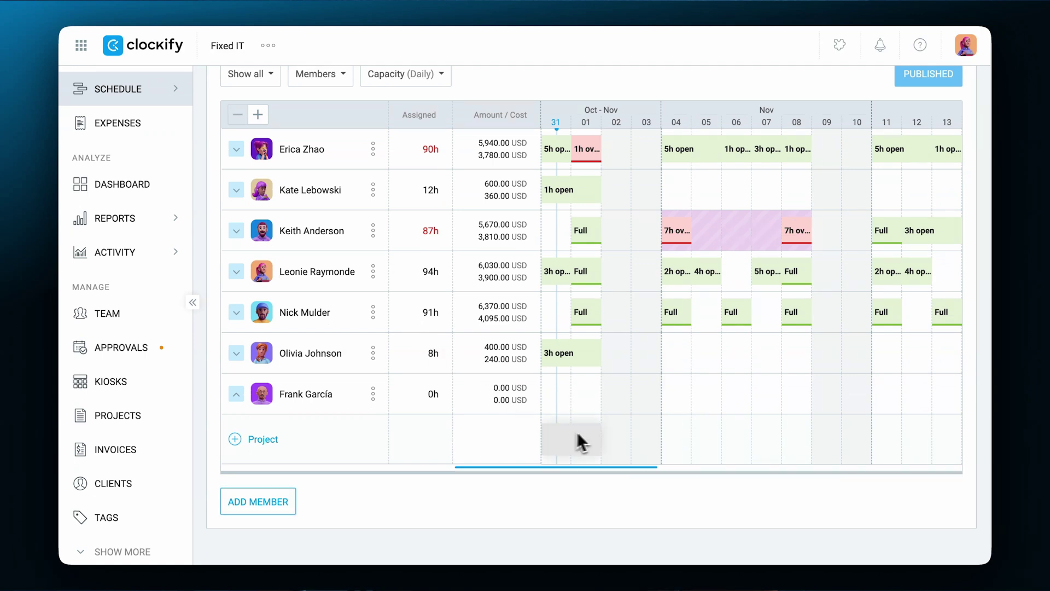
left_click_drag(759, 440, 792, 438)
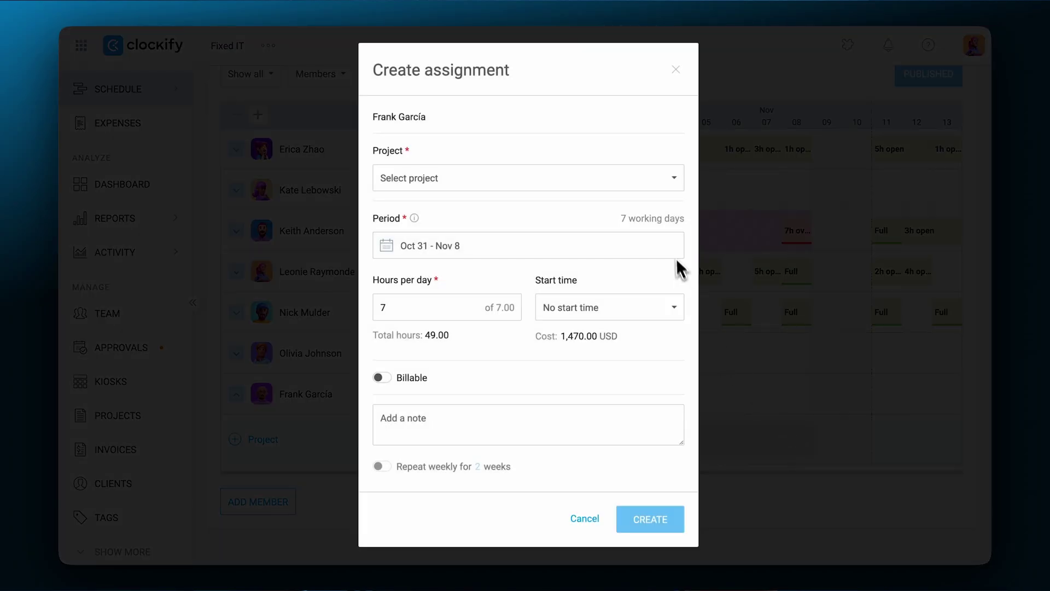
left_click(661, 182)
type("digital poetry")
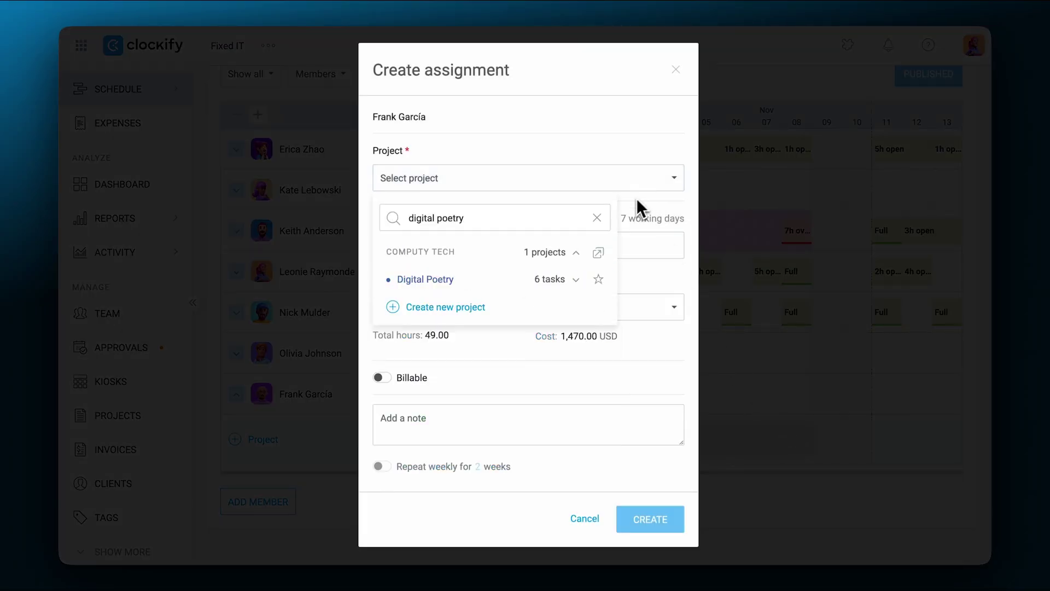
left_click(576, 280)
left_click(555, 334)
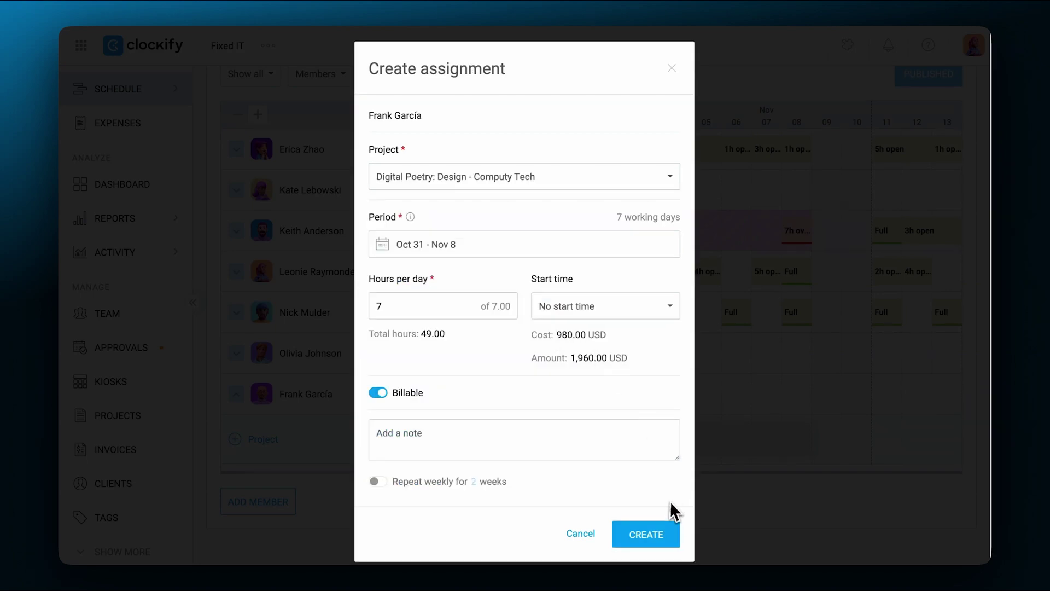
left_click(664, 532)
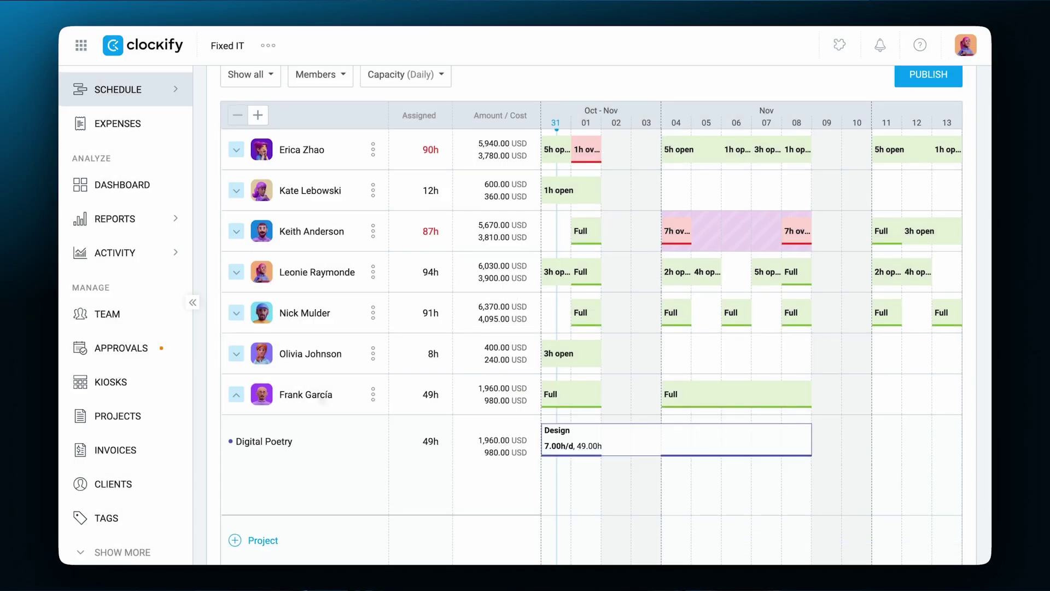
scroll(219, 355, "up", 3)
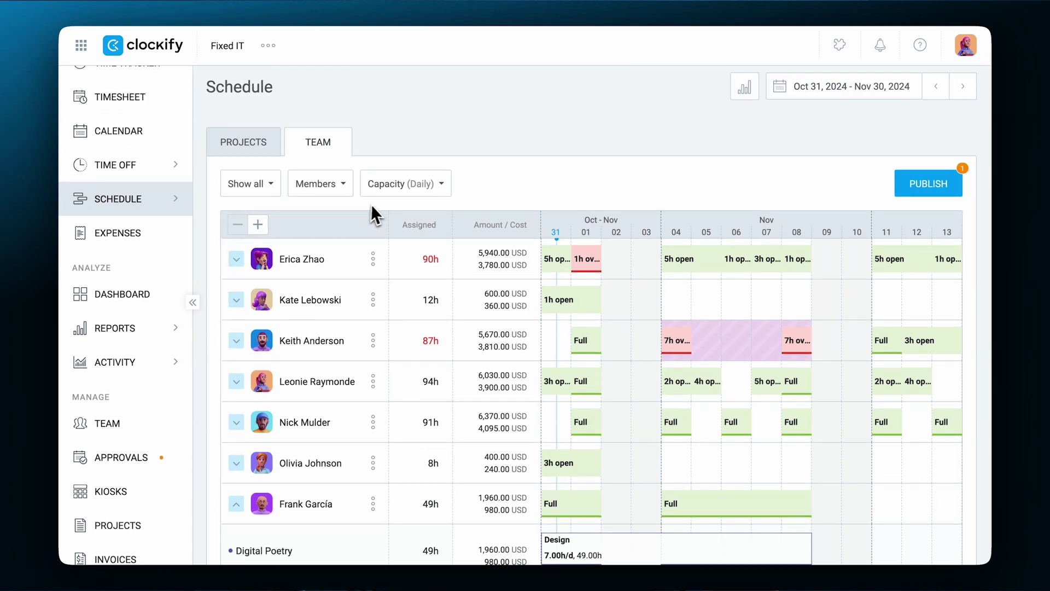
Show capacity per week and publish the scheduled assignments
left_click(413, 185)
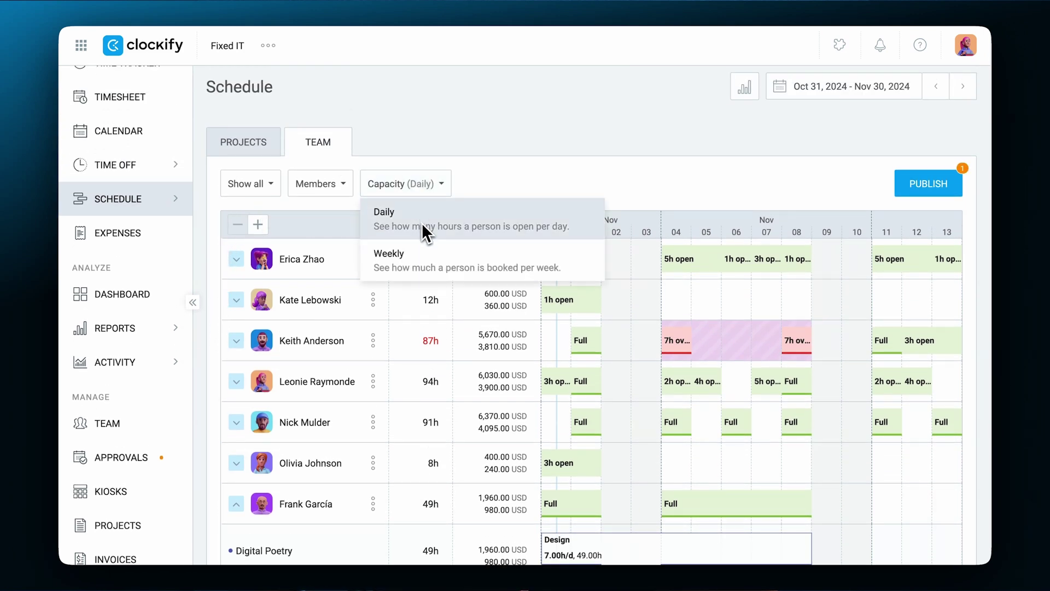
left_click(423, 260)
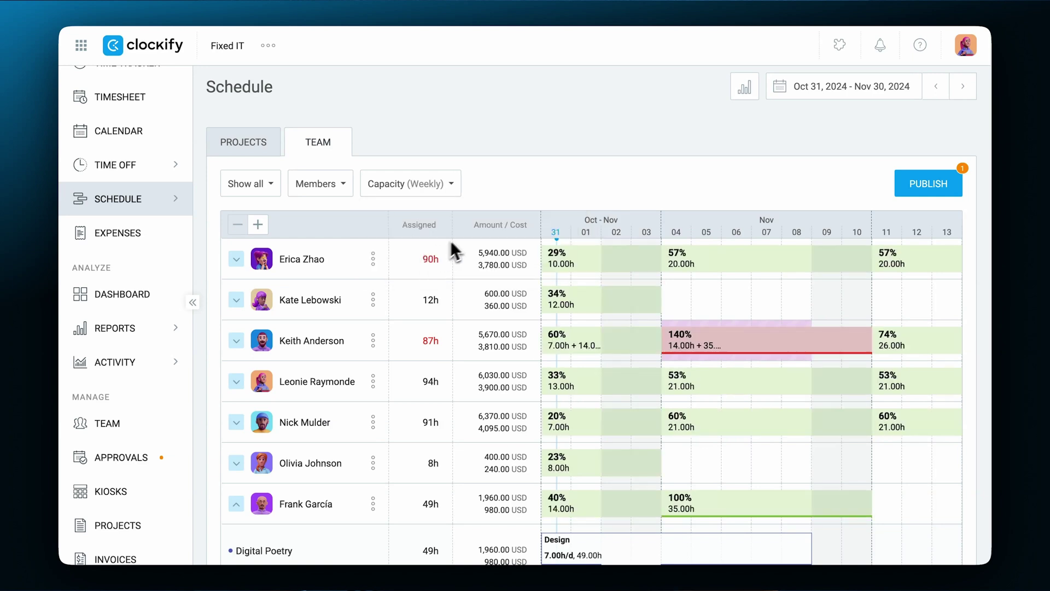
left_click(919, 194)
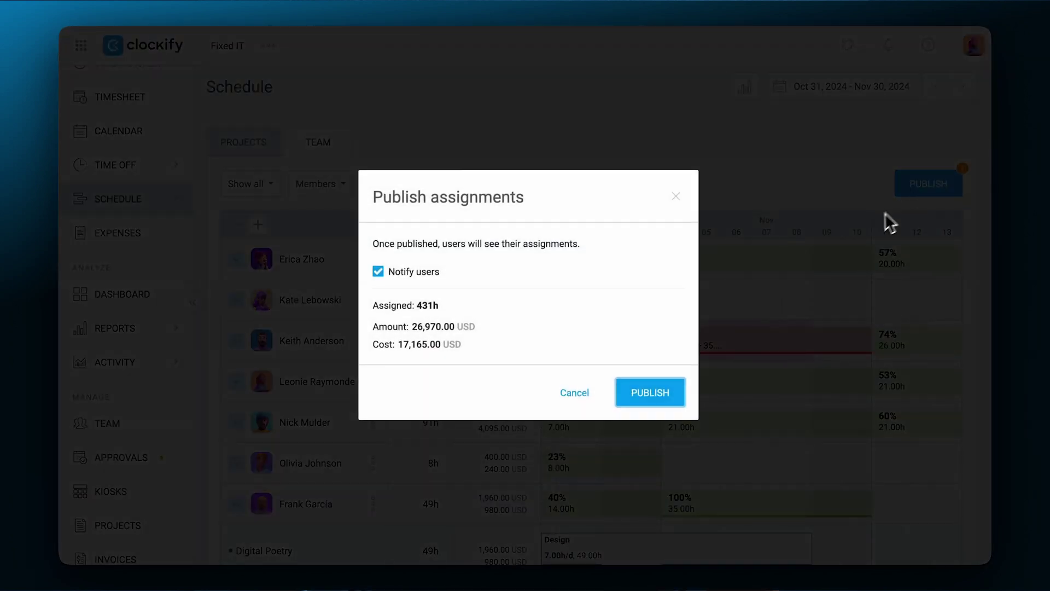
left_click(669, 386)
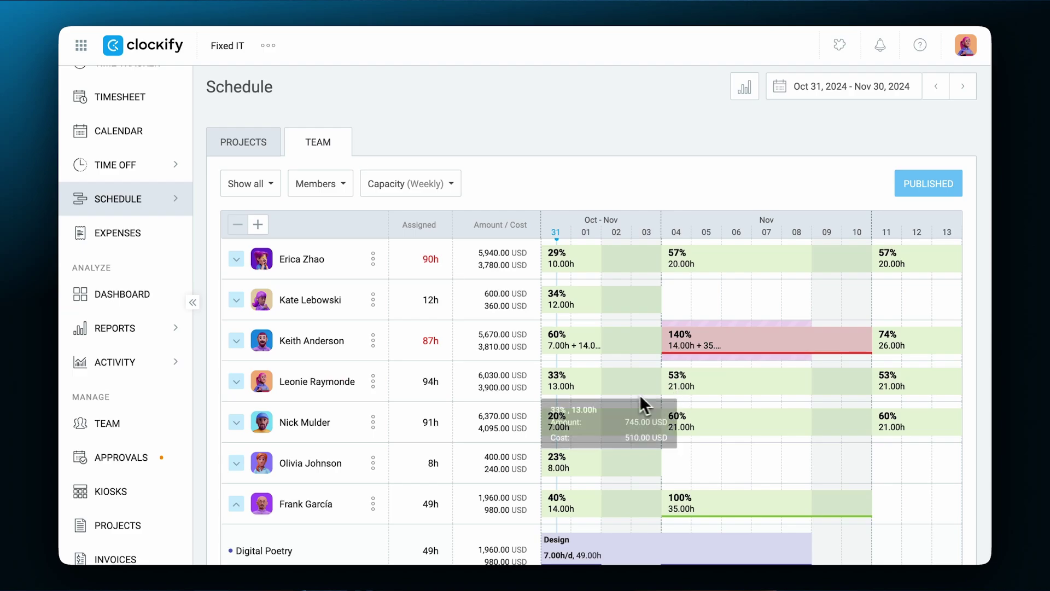
Start a Bergsmid Integration timer from Thursday's planned calendar entry, then open the Assignments report
left_click(171, 135)
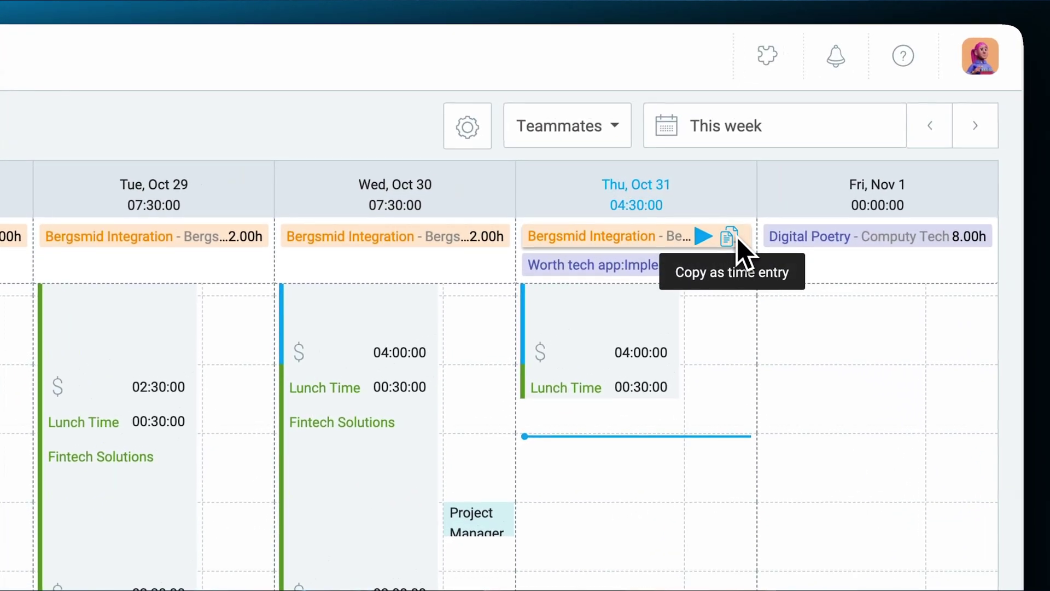
left_click(709, 244)
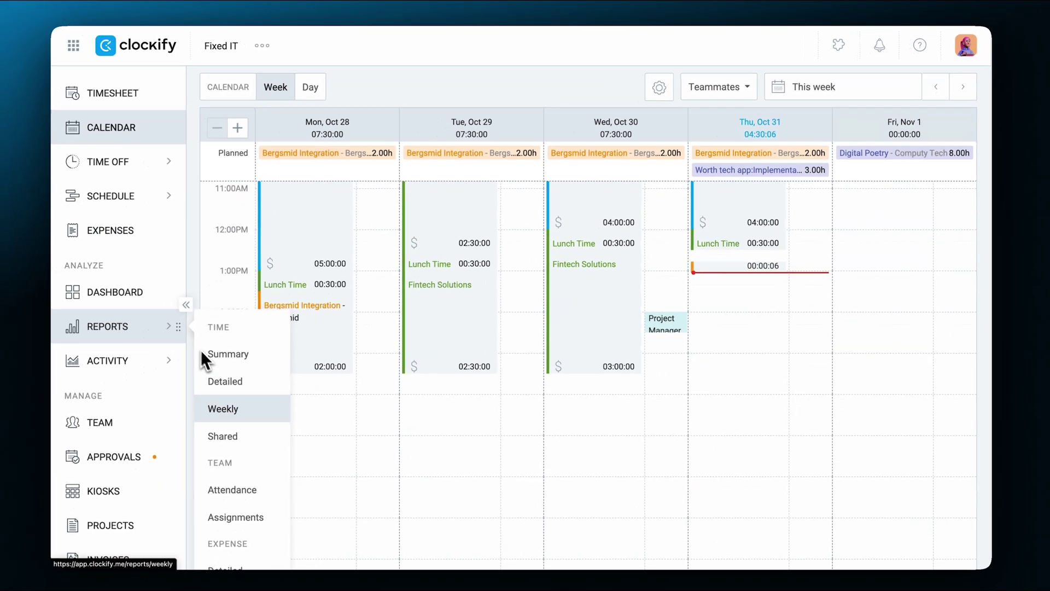
left_click(254, 509)
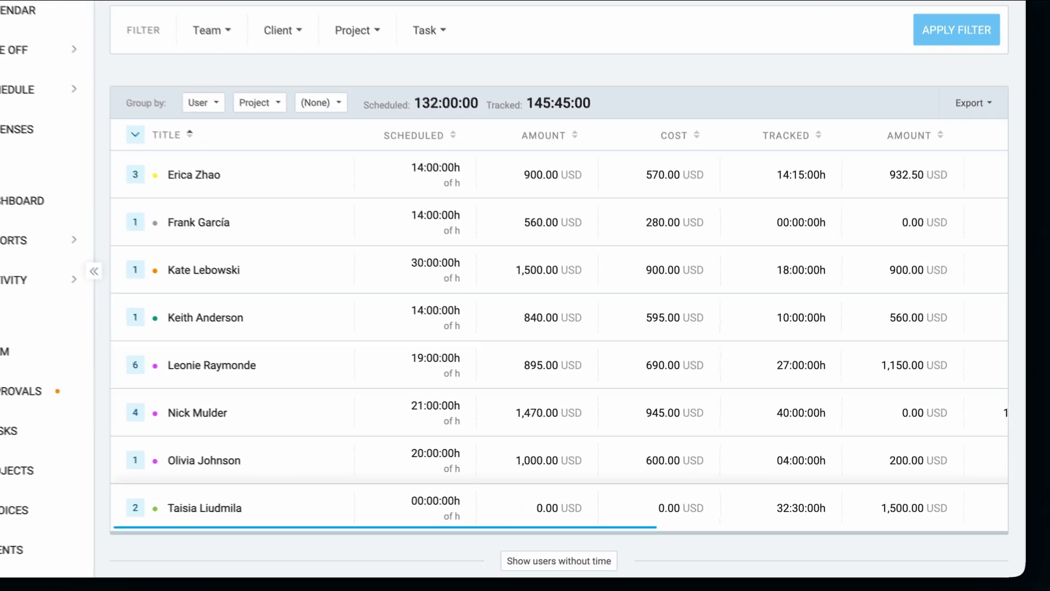
scroll(526, 328, "right", 5)
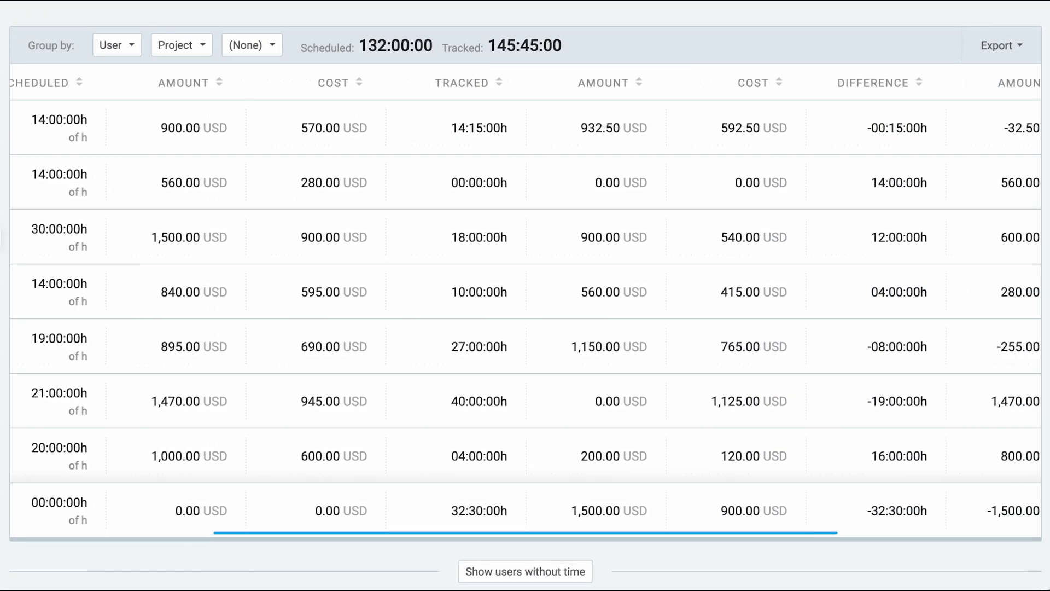
scroll(526, 328, "right", 2)
scroll(525, 329, "right", 2)
scroll(525, 329, "right", 2)
scroll(525, 329, "right", 2)
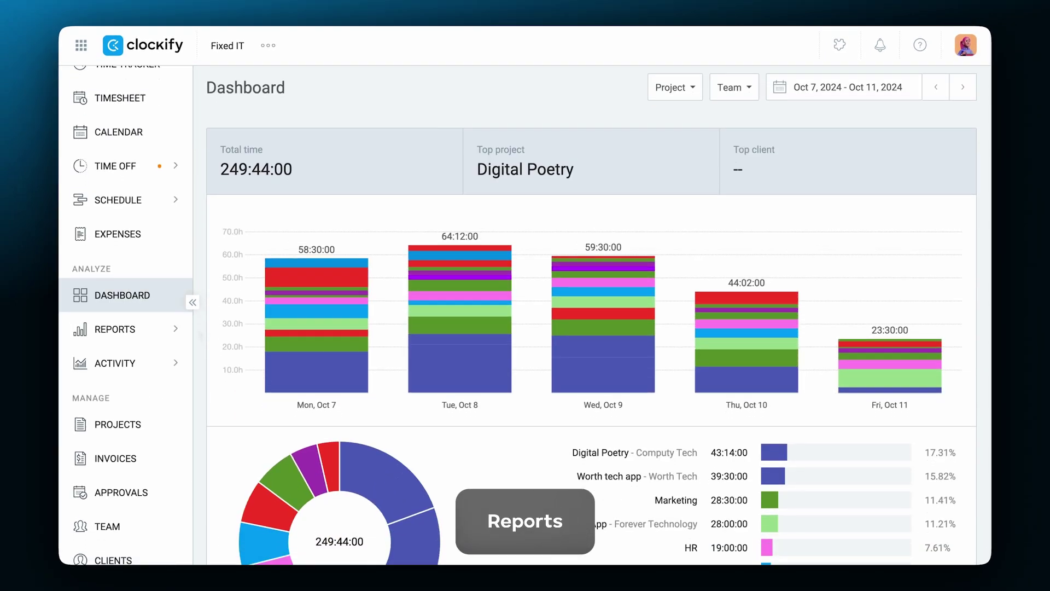
scroll(591, 328, "down", 2)
scroll(591, 329, "down", 3)
scroll(591, 328, "down", 3)
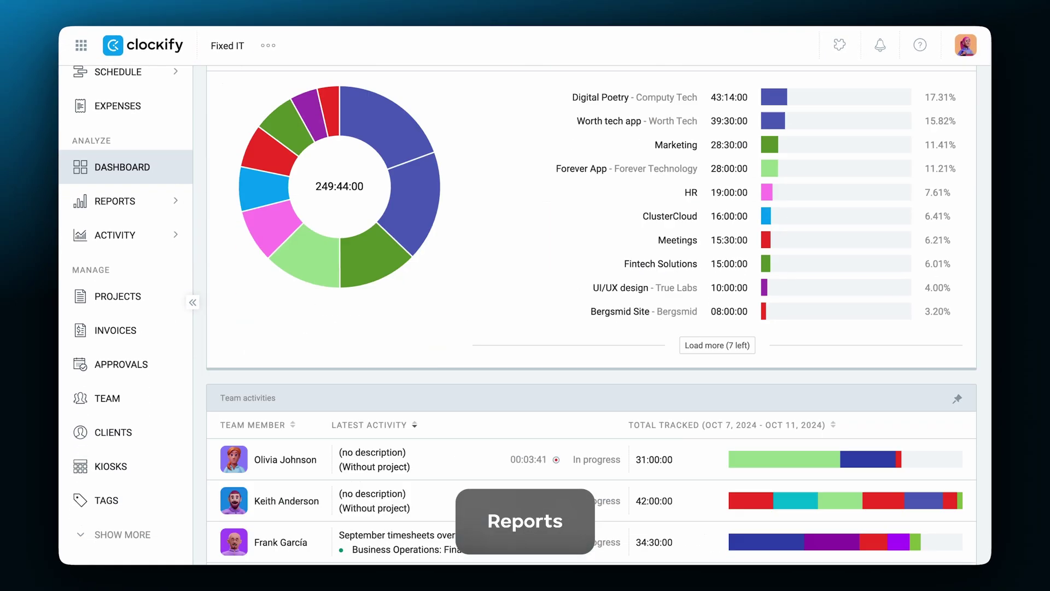
scroll(591, 315, "down", 3)
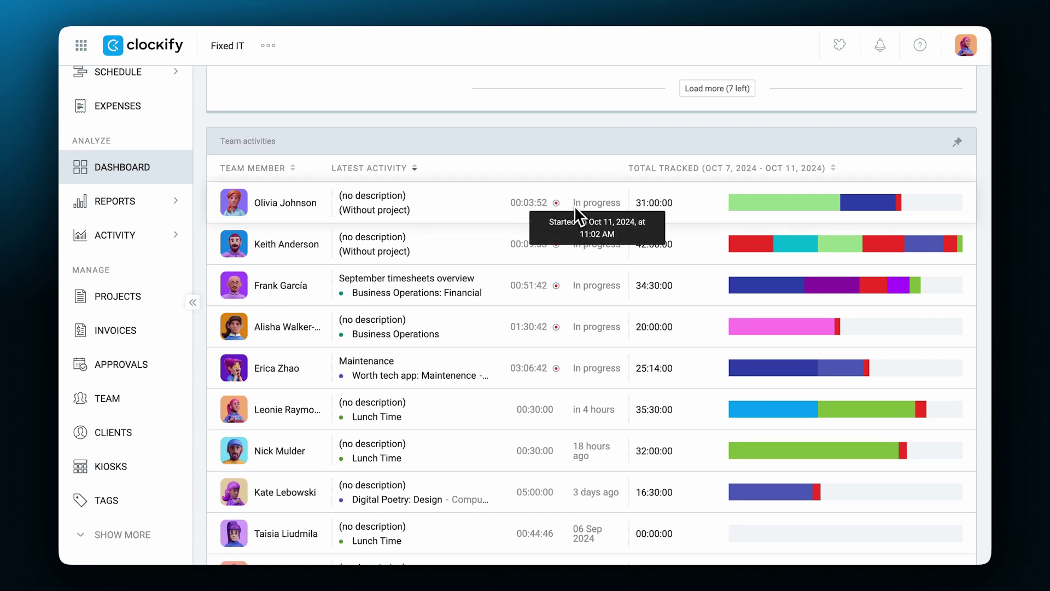
mouse_move(812, 459)
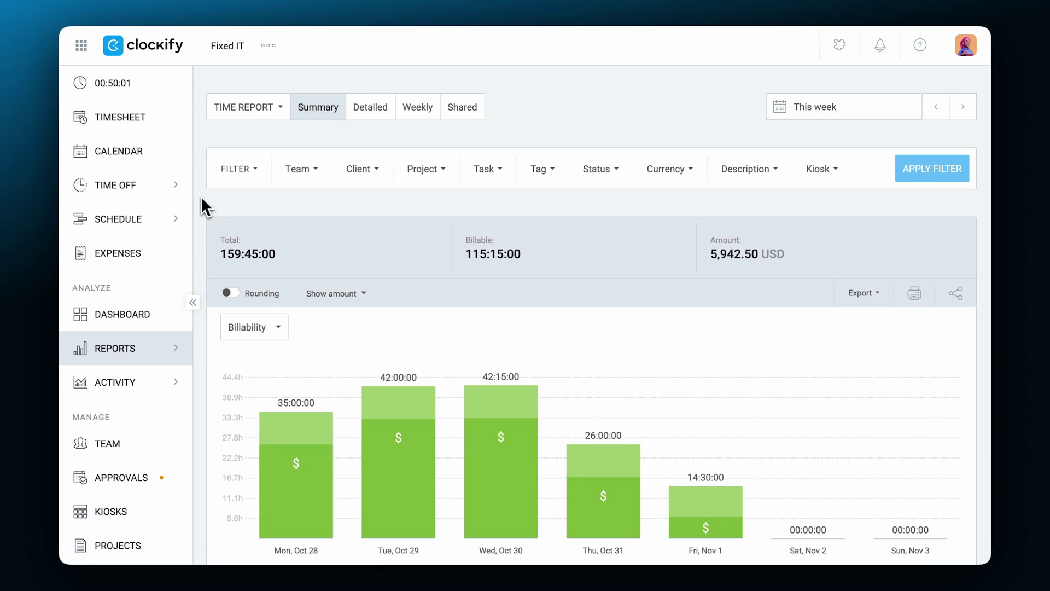
scroll(201, 196, "down", 5)
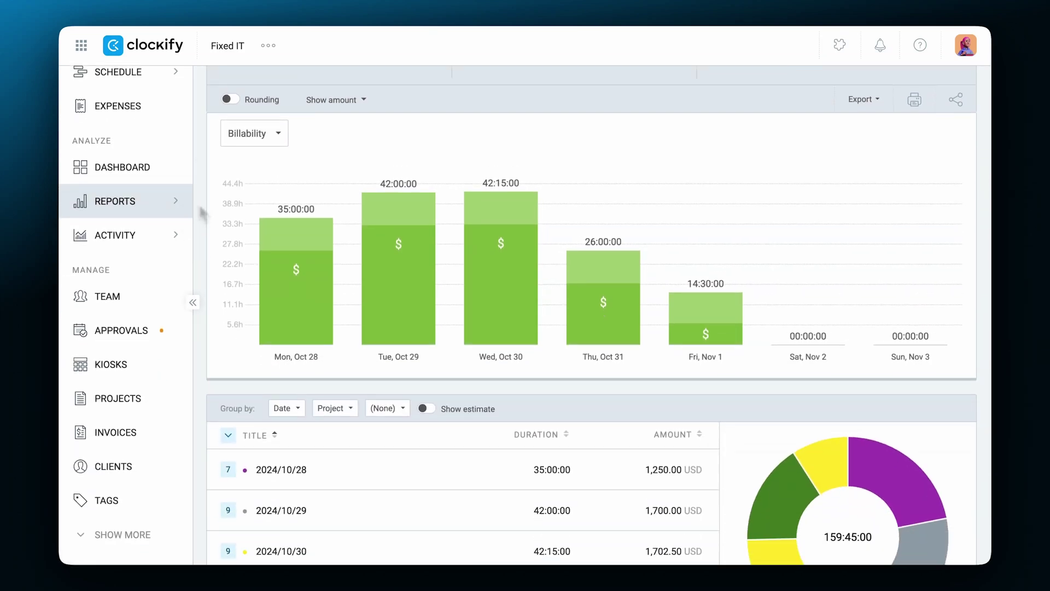
left_click(283, 274)
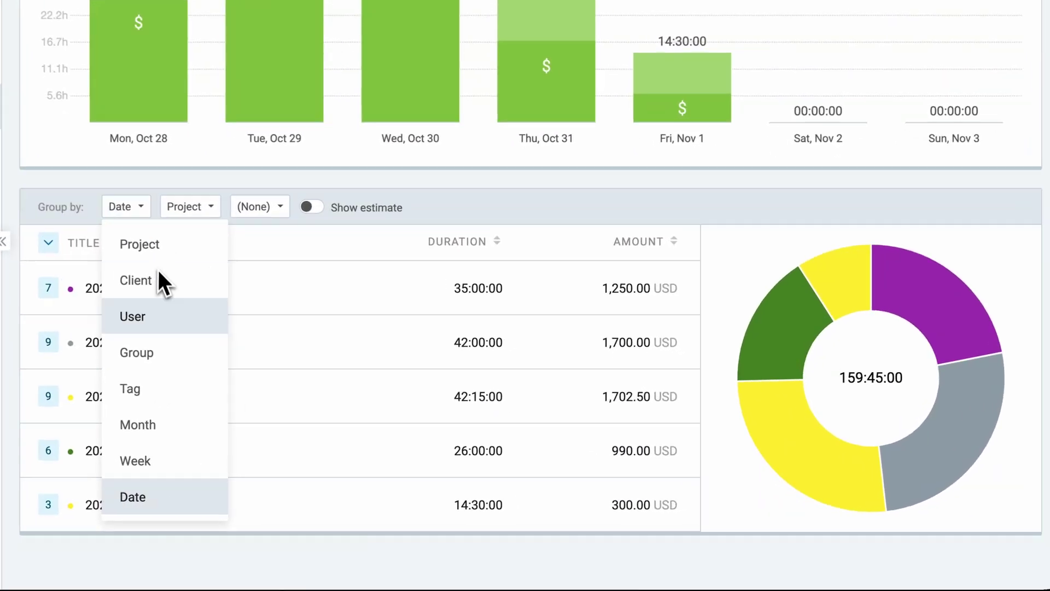
left_click(313, 357)
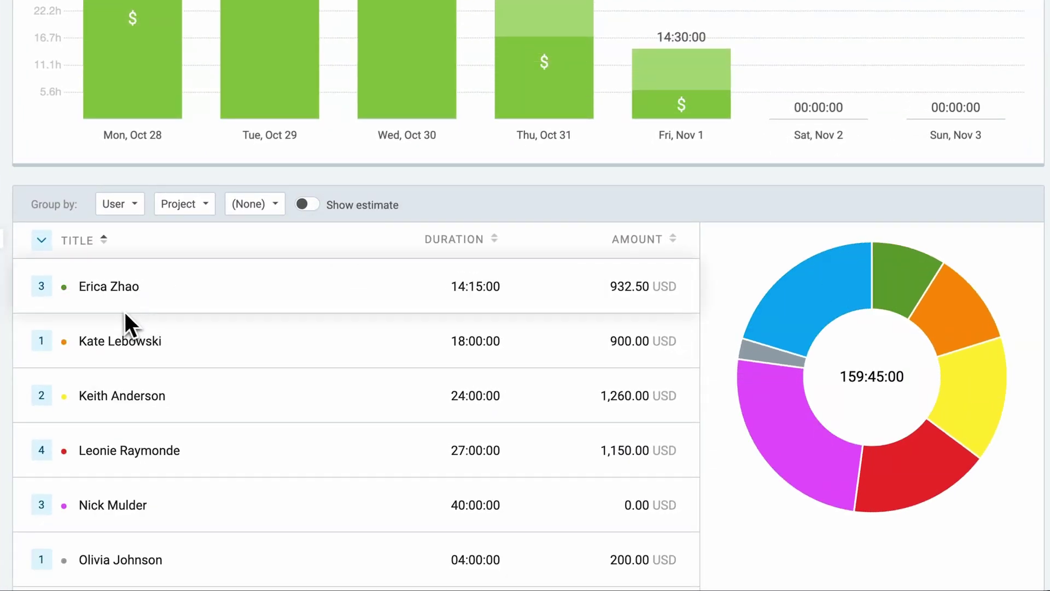
left_click(49, 293)
scroll(227, 340, "up", 5)
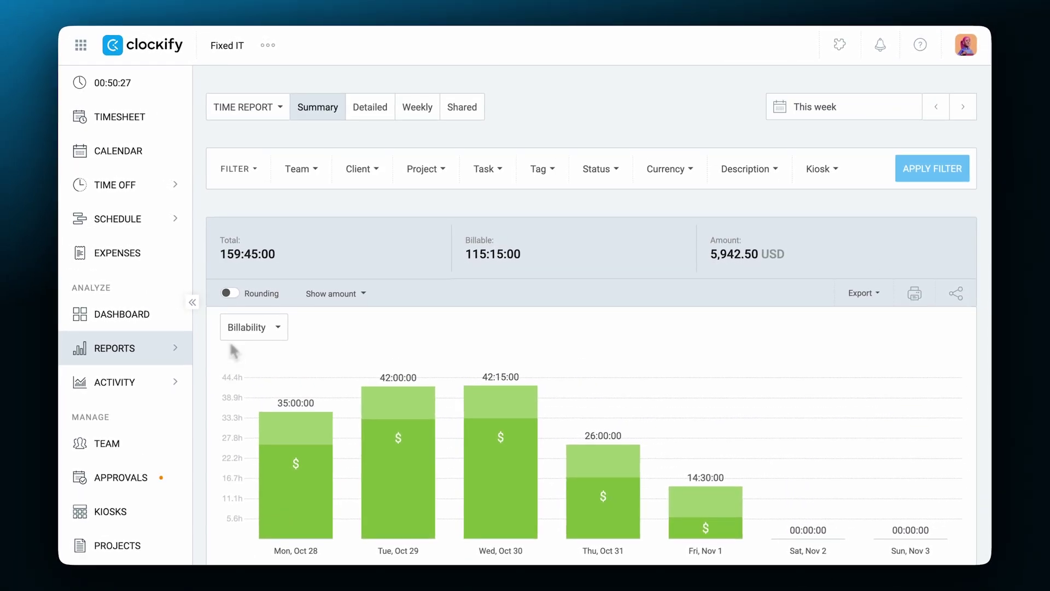
left_click(415, 107)
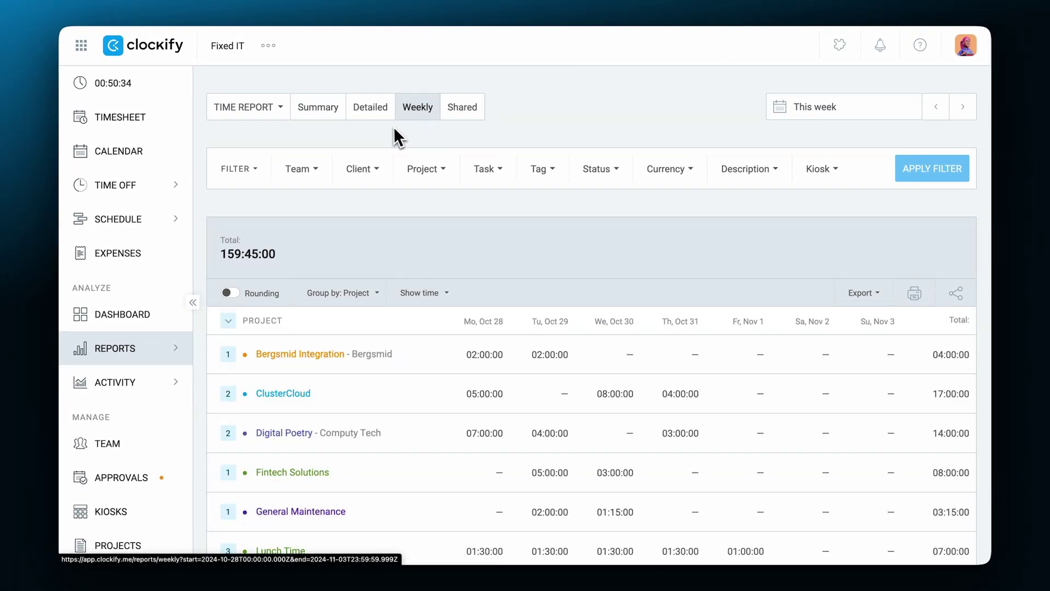
left_click(313, 167)
type("leonie")
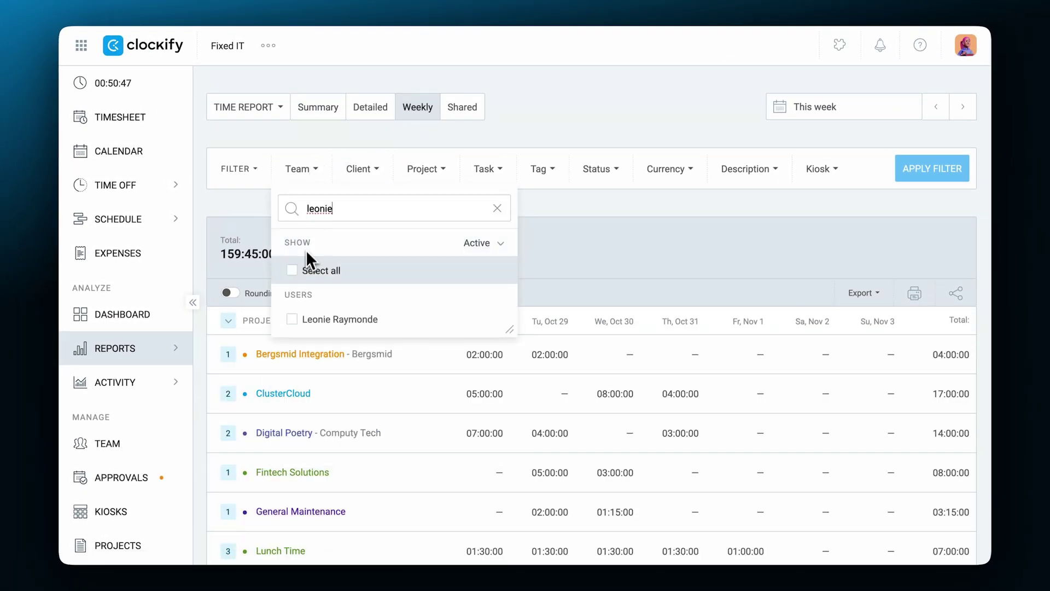
left_click(296, 319)
left_click(933, 168)
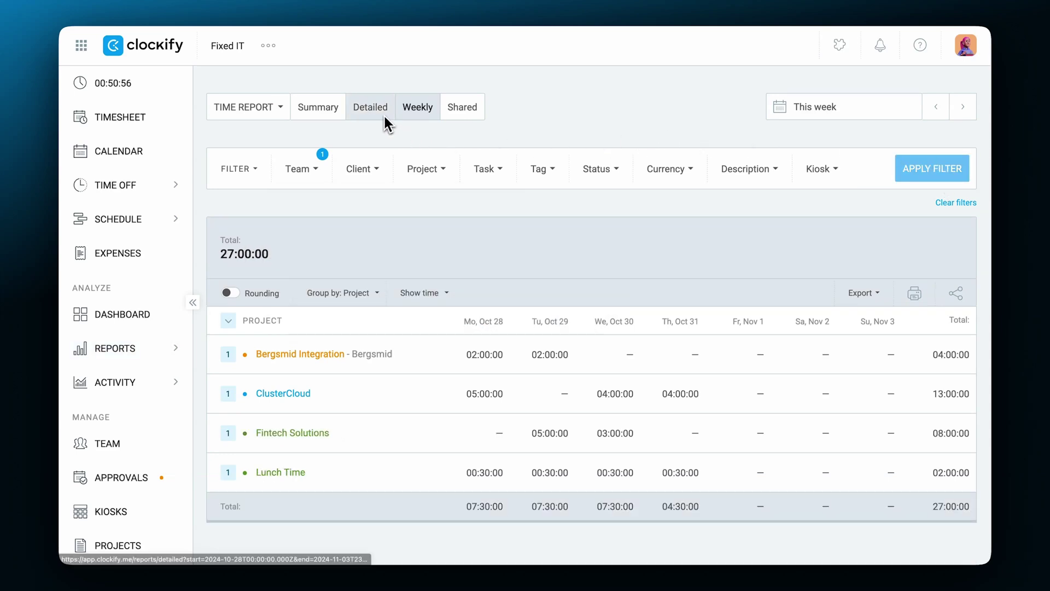
left_click(382, 114)
scroll(204, 197, "down", 1)
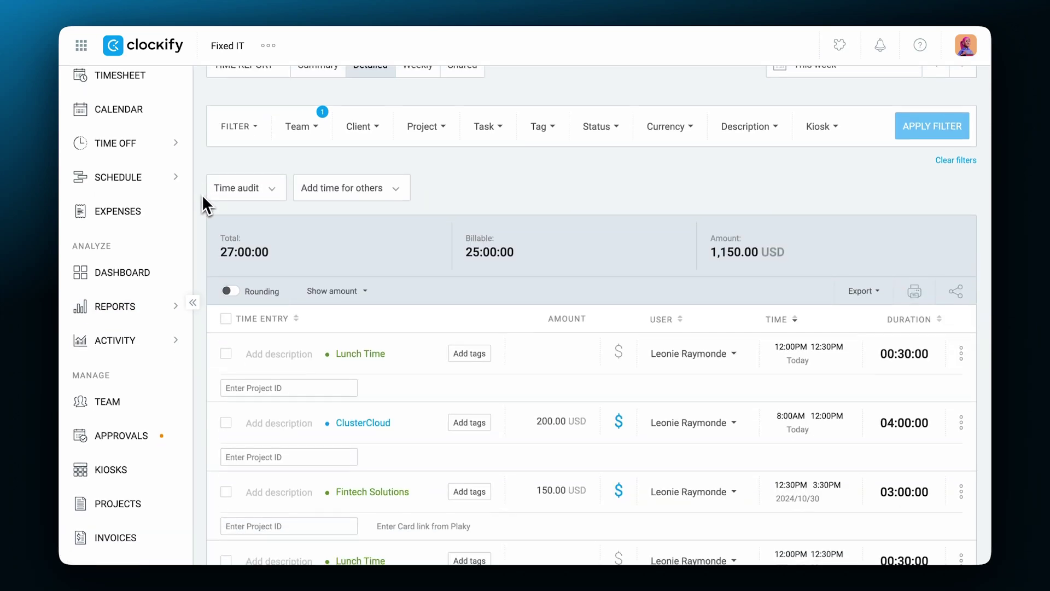
scroll(204, 197, "down", 2)
scroll(204, 198, "down", 2)
scroll(592, 316, "down", 1)
scroll(592, 315, "down", 1)
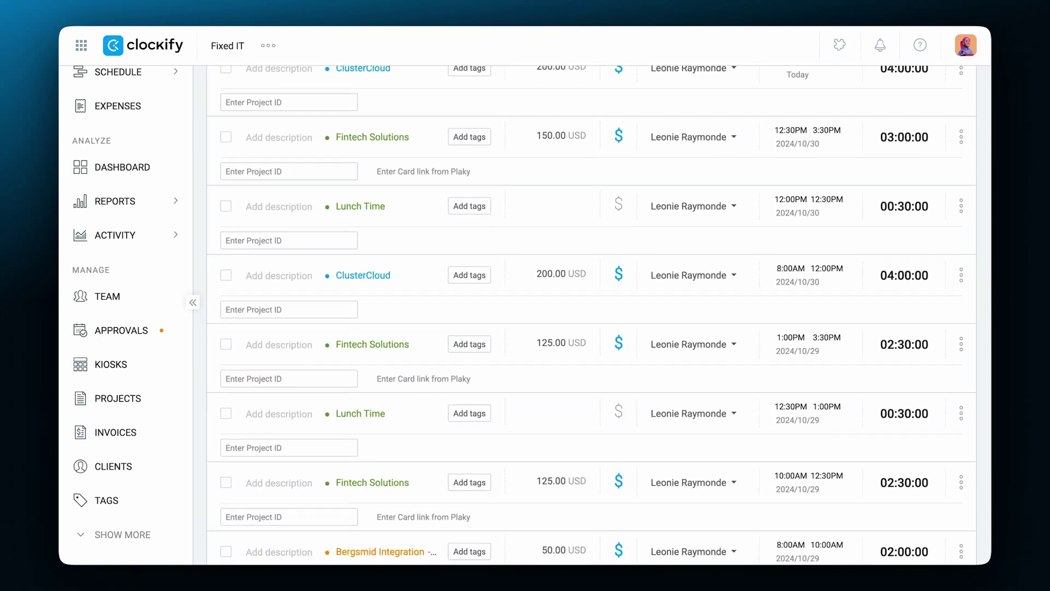
scroll(592, 315, "down", 1)
scroll(592, 315, "down", 1)
mouse_move(115, 202)
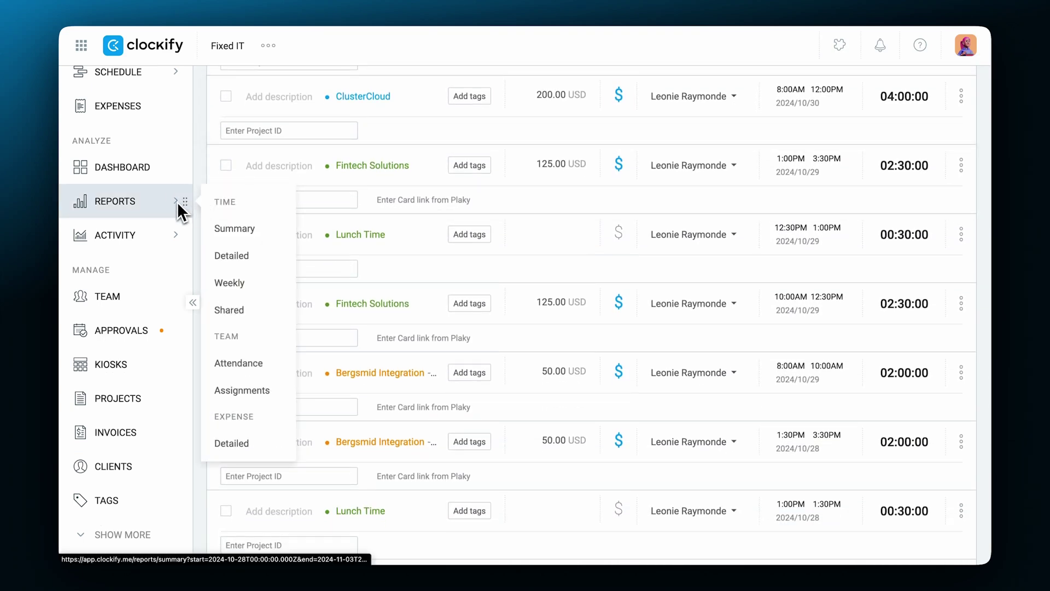
left_click(232, 366)
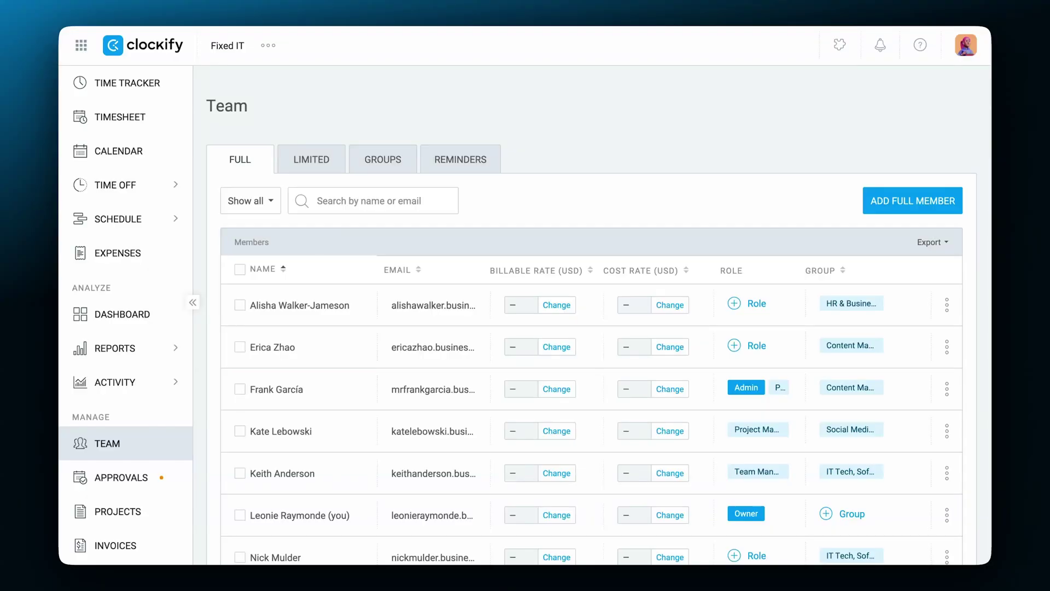
left_click(569, 310)
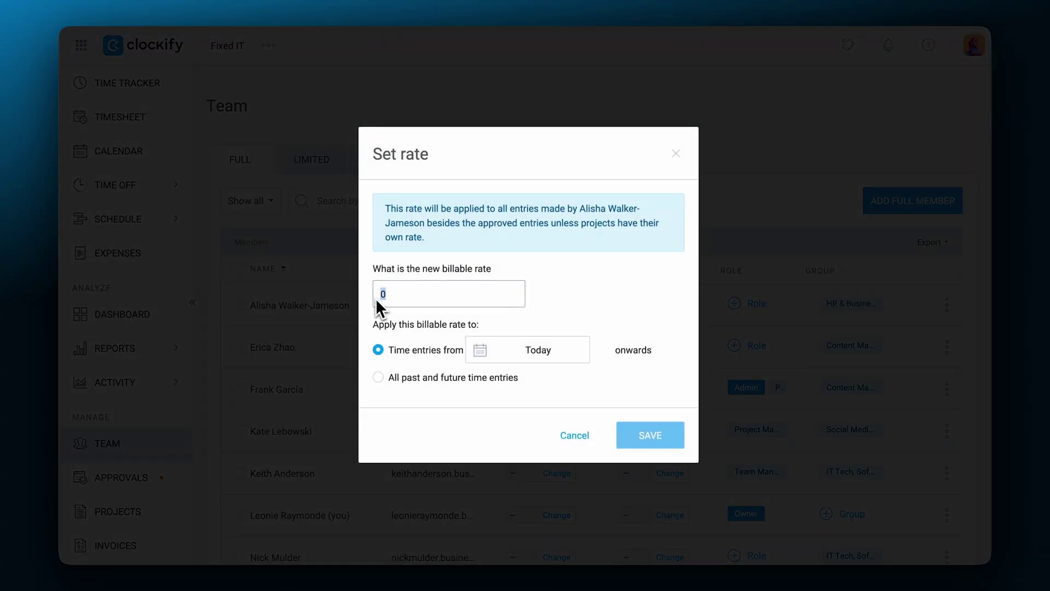
type("3")
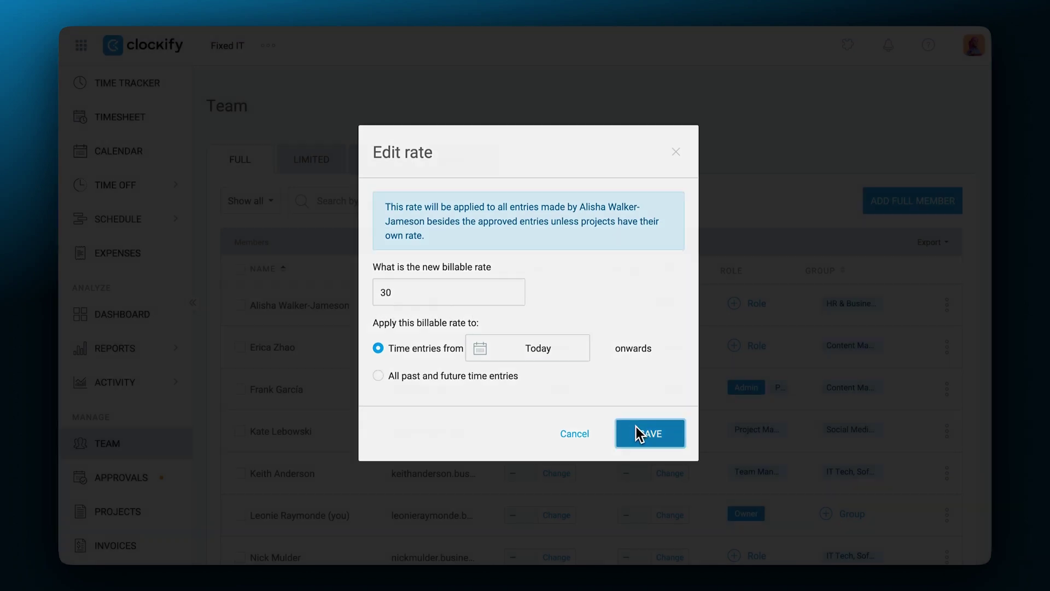
left_click(636, 427)
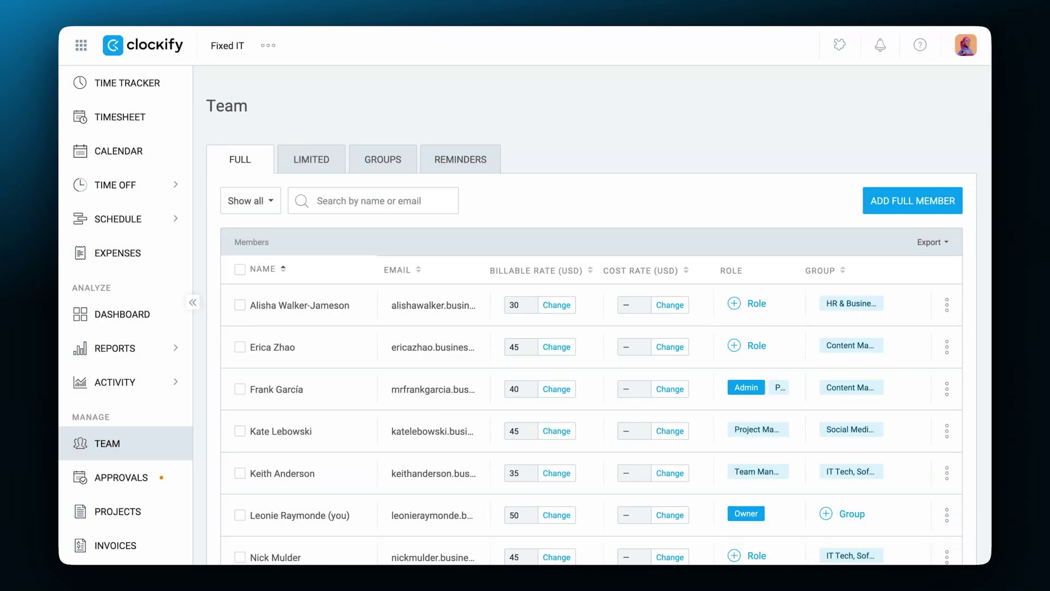
left_click(670, 307)
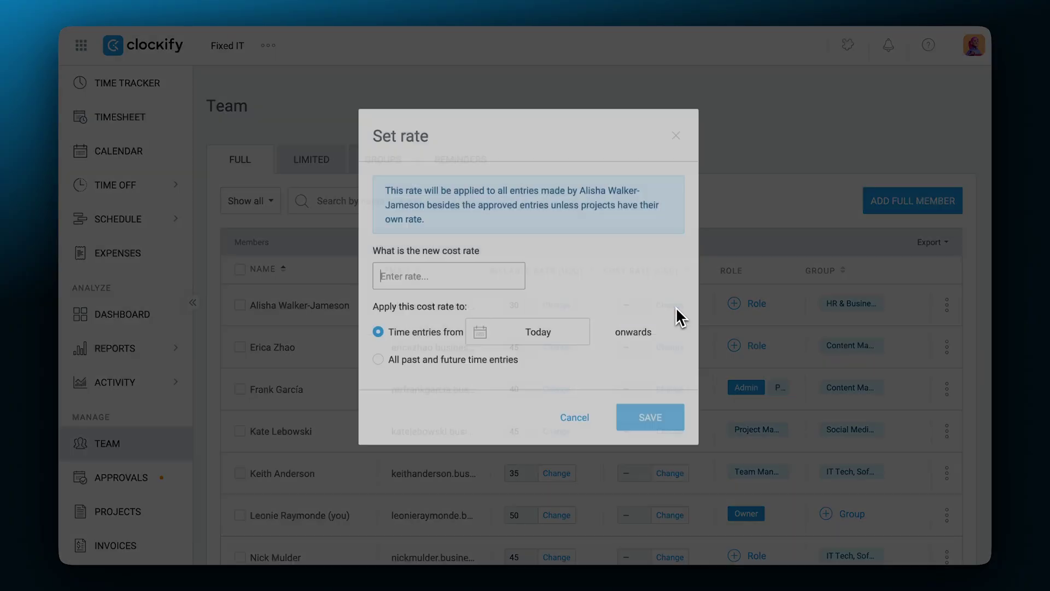
type("20")
left_click(662, 435)
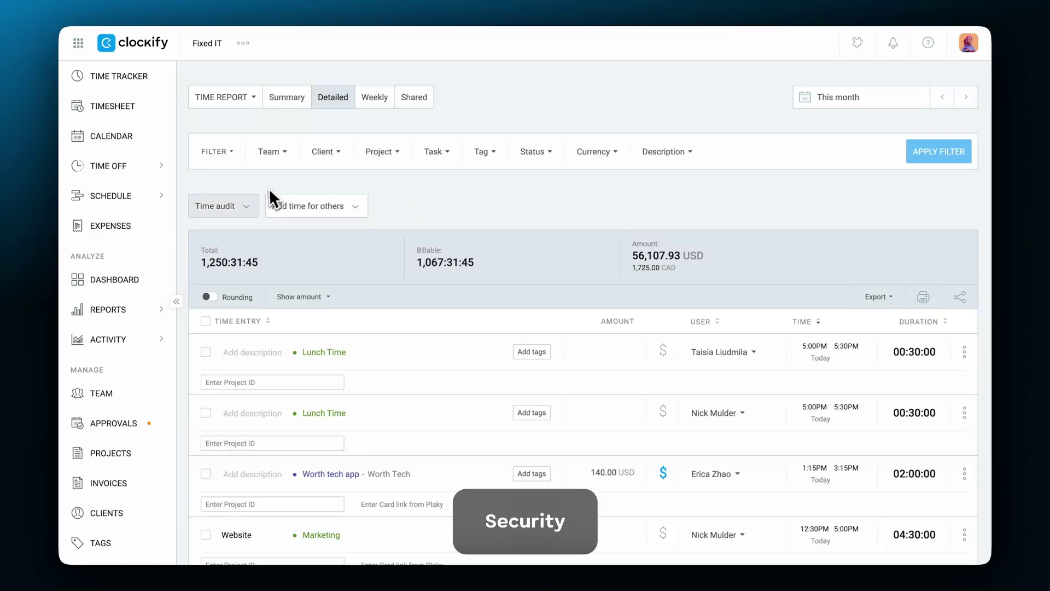
Audit suspicious entries longer than 9 hours, then run the audit log and expand the first entry
left_click(246, 205)
left_click(216, 248)
left_click(238, 275)
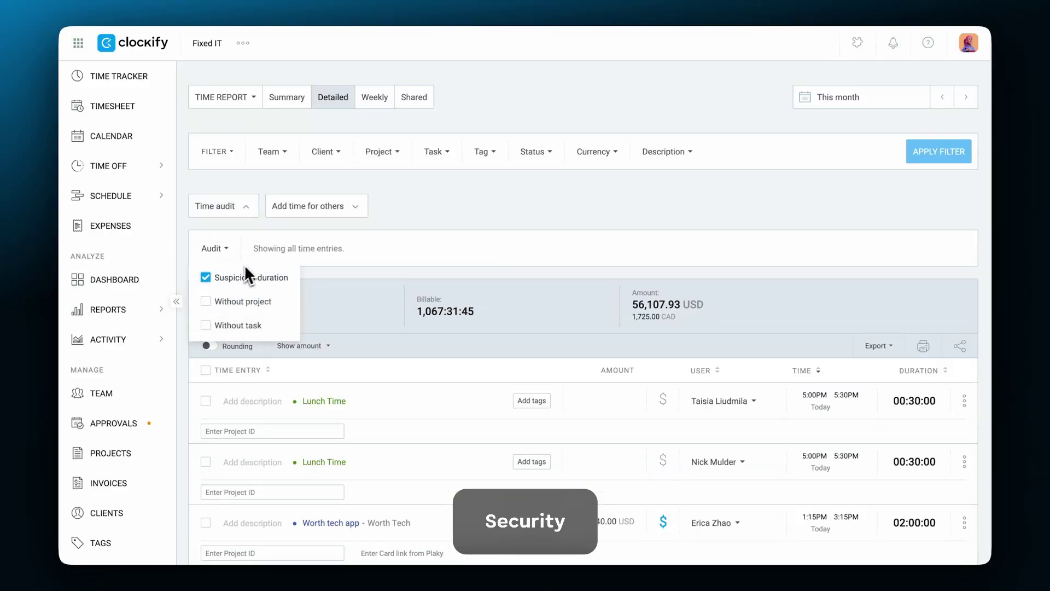
left_click(361, 249)
left_click(381, 292)
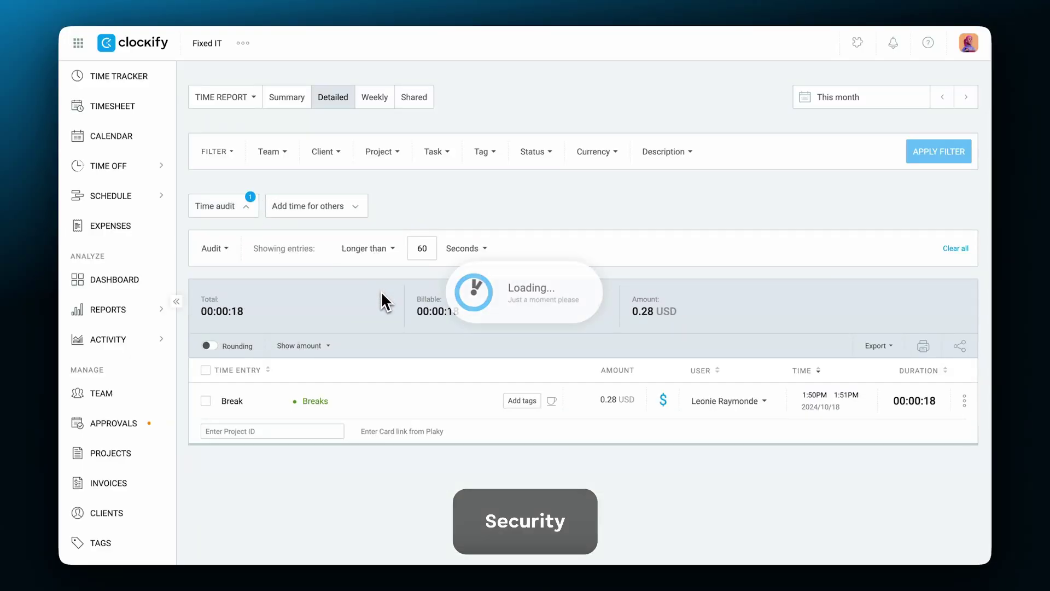
type("9")
left_click(475, 250)
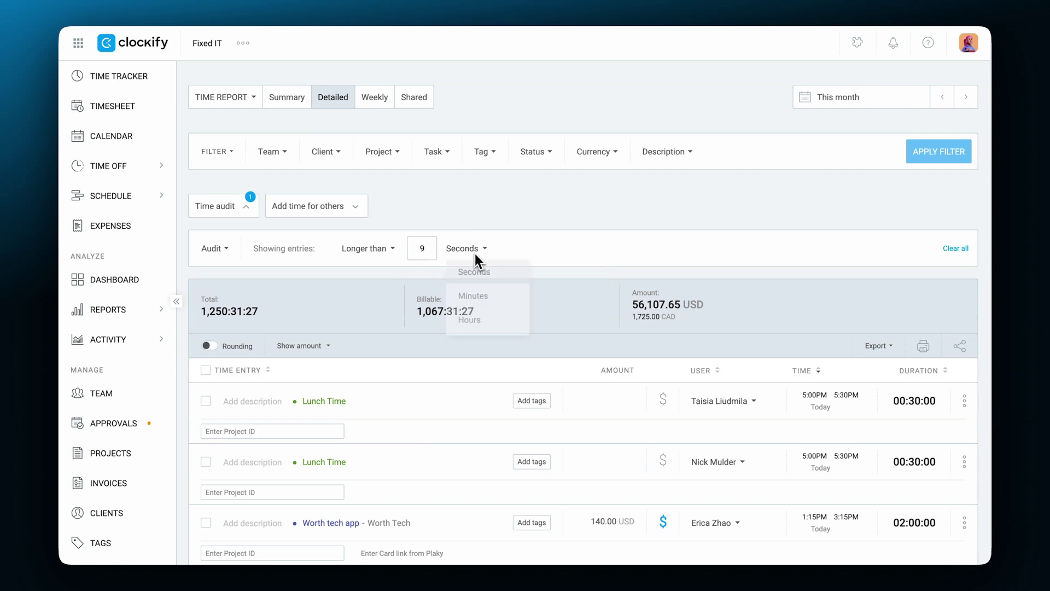
left_click(472, 314)
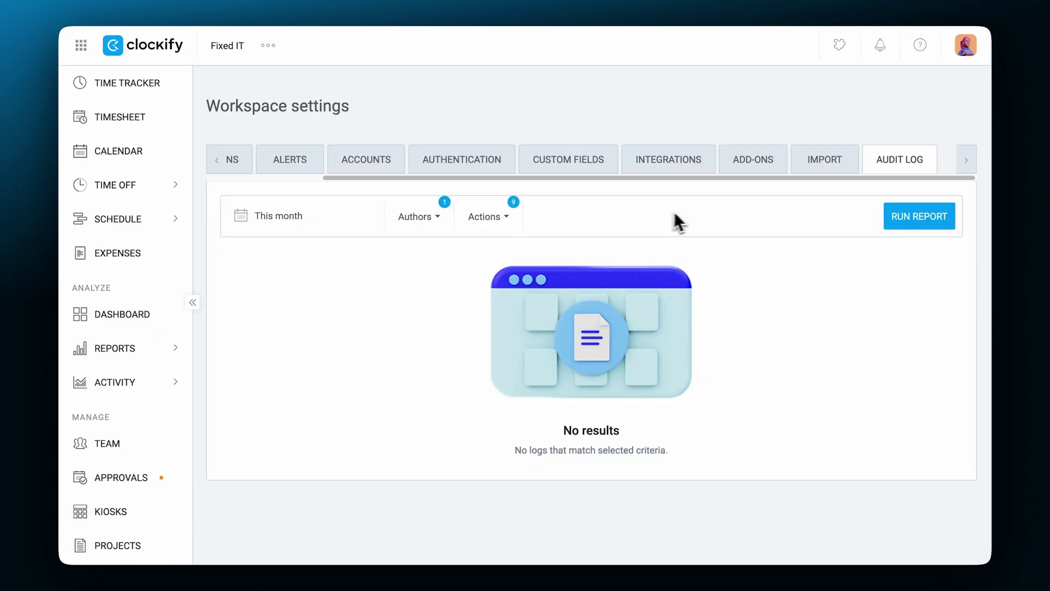
left_click(909, 215)
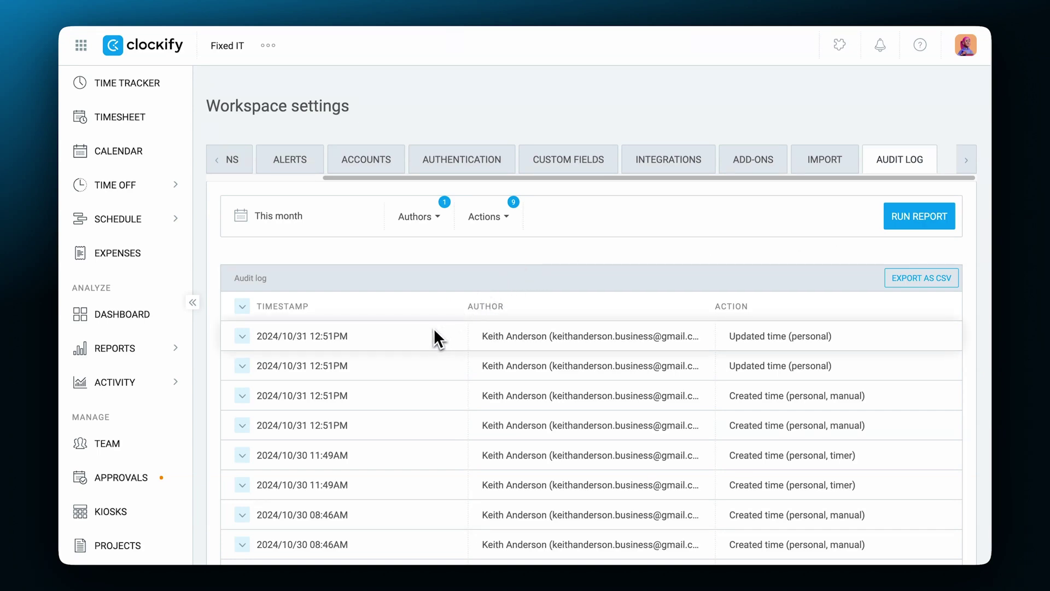
left_click(242, 337)
scroll(245, 341, "down", 5)
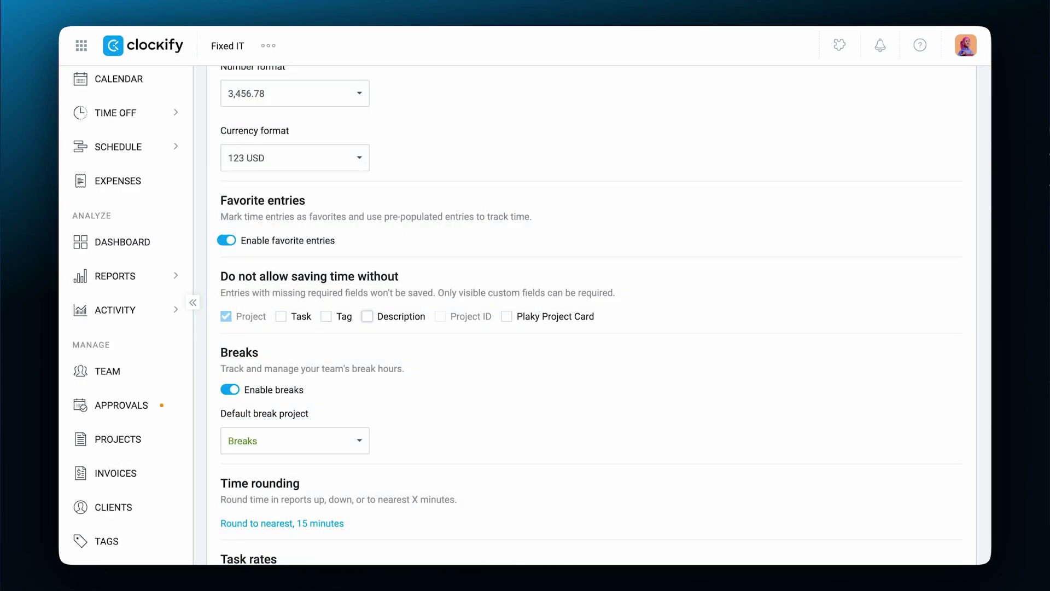
Make Description and Plaky Project Card required, and auto-update the lock date weekly on Monday
left_click(408, 329)
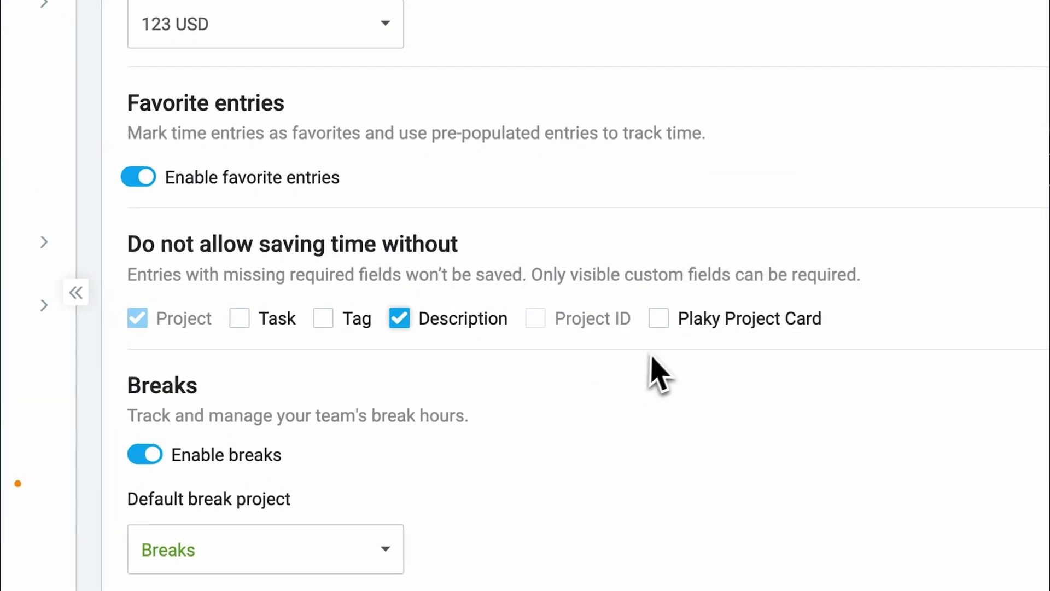
left_click(662, 320)
scroll(546, 318, "up", 10)
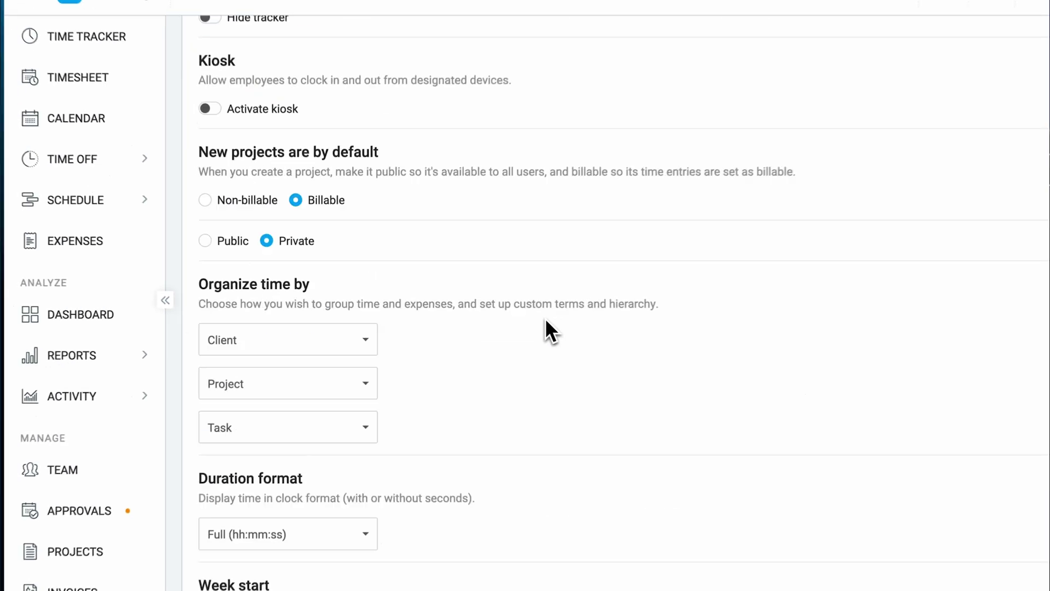
left_click(374, 171)
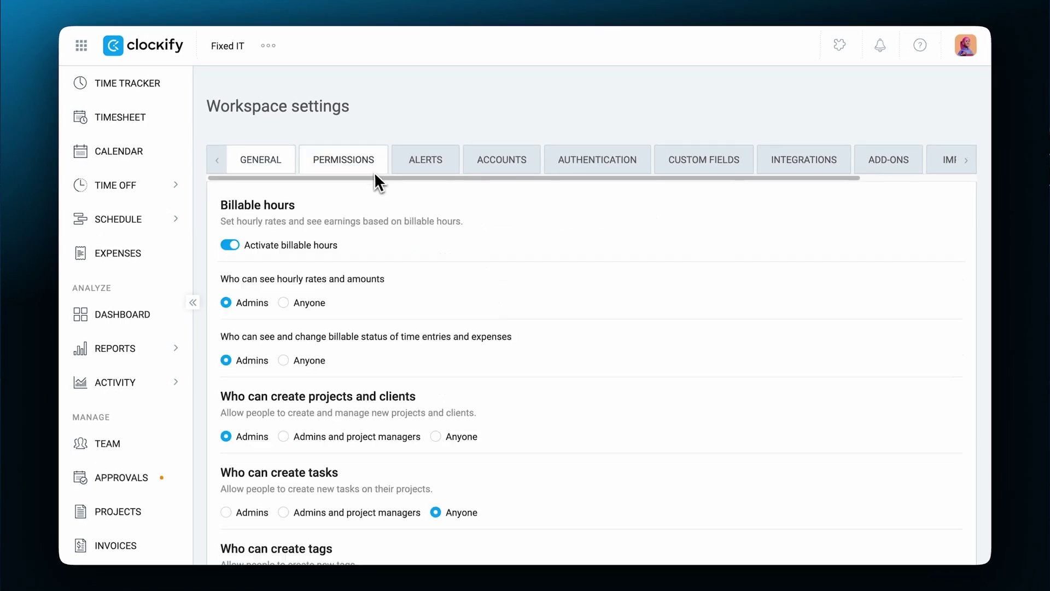
scroll(369, 168, "down", 1)
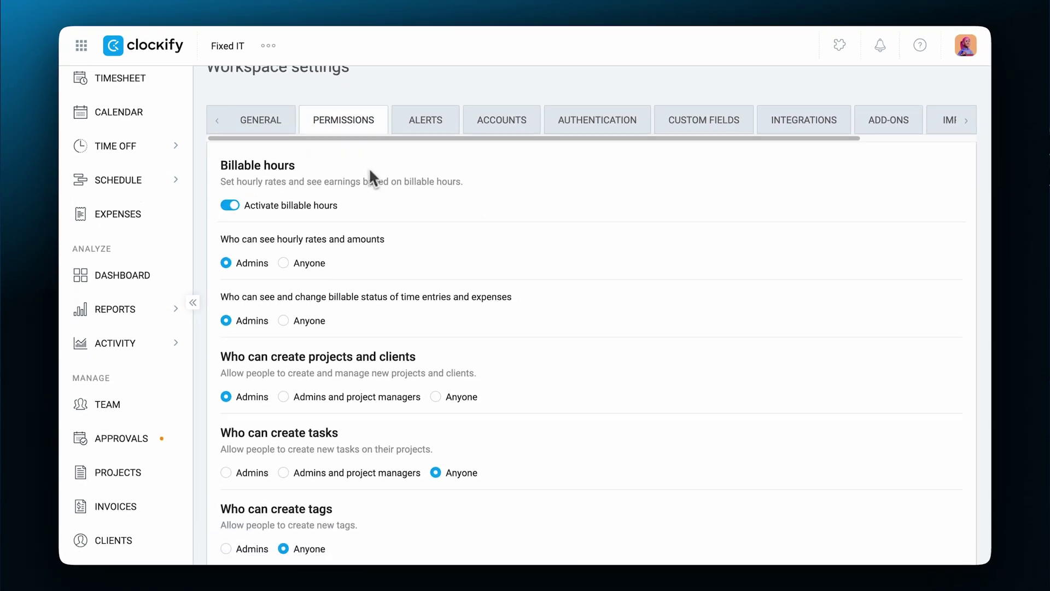
scroll(370, 168, "down", 3)
scroll(370, 168, "down", 5)
scroll(369, 168, "down", 1)
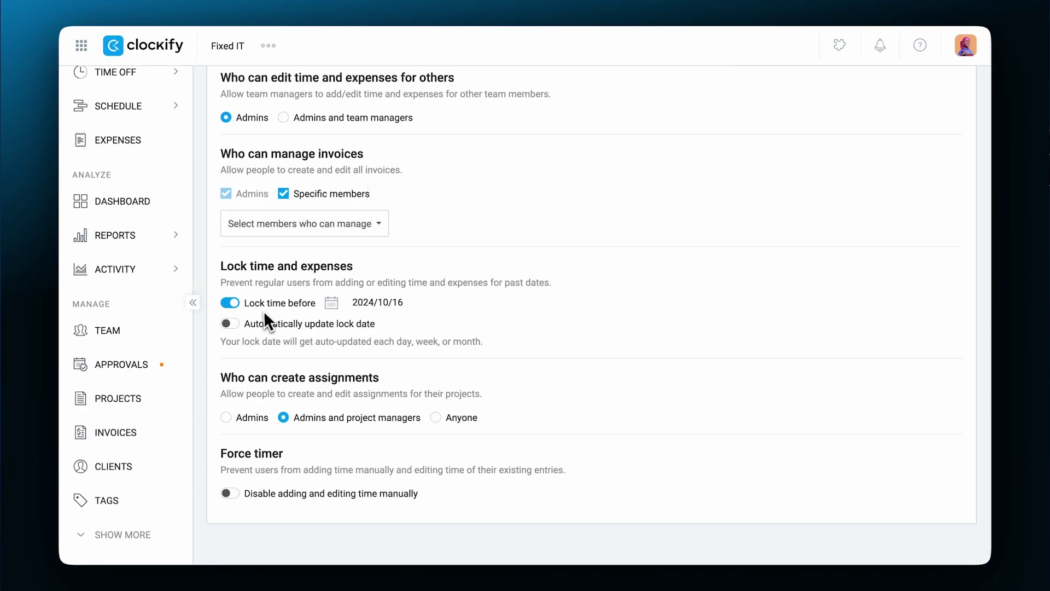
left_click(229, 322)
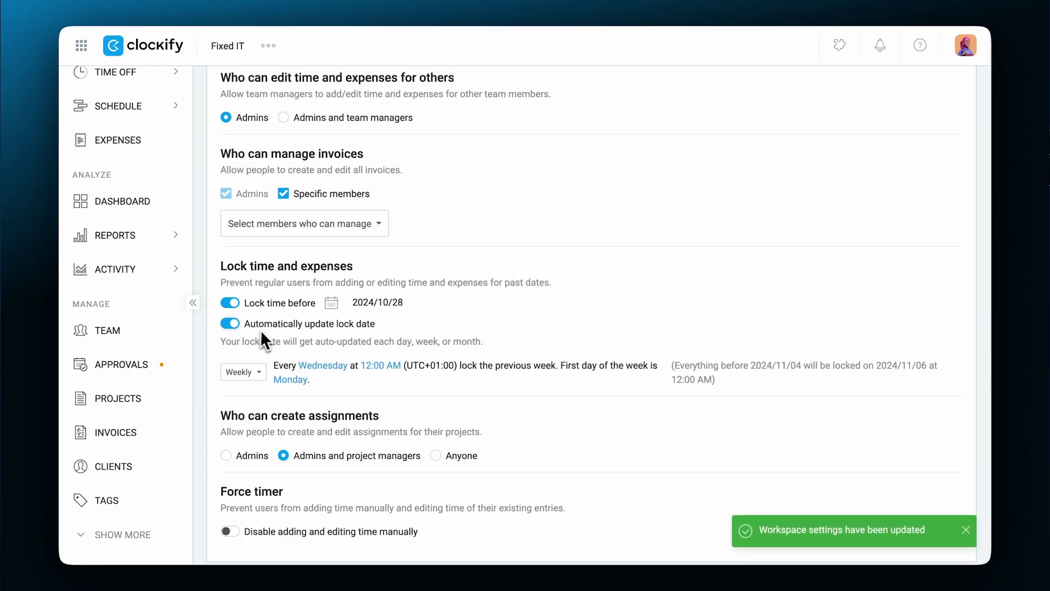
left_click(317, 365)
left_click(328, 387)
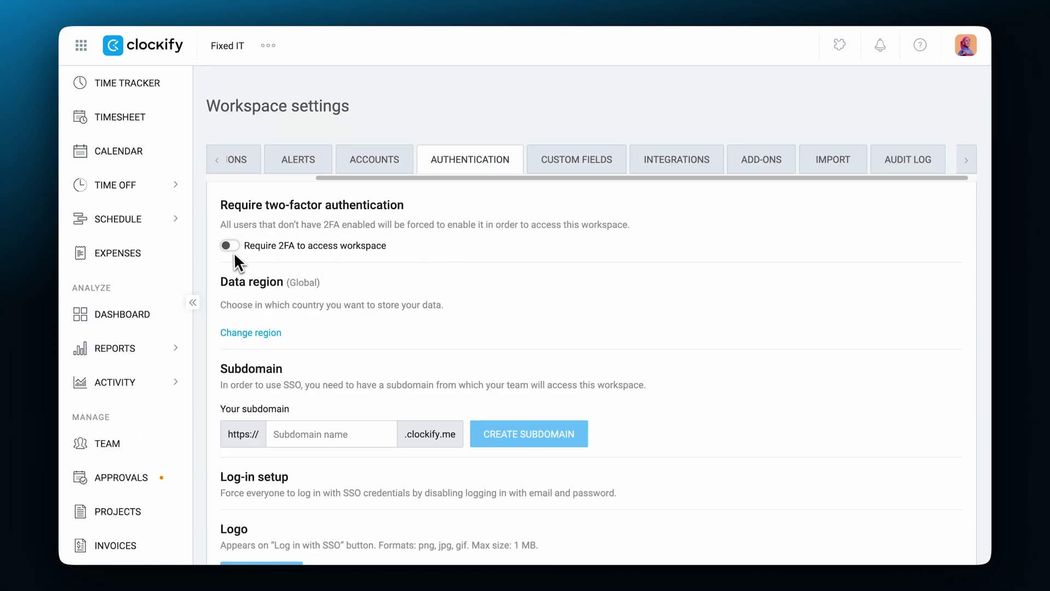
Turn on required 2FA with the emailed code, create the 'fixedit' subdomain, and begin SSO setup
left_click(227, 246)
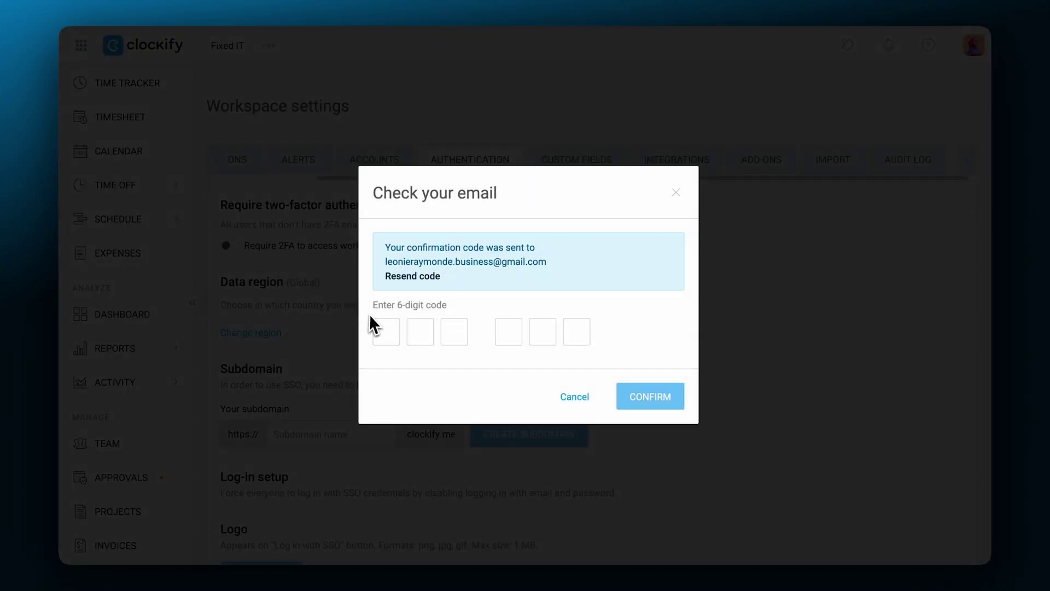
key("ctrl+v")
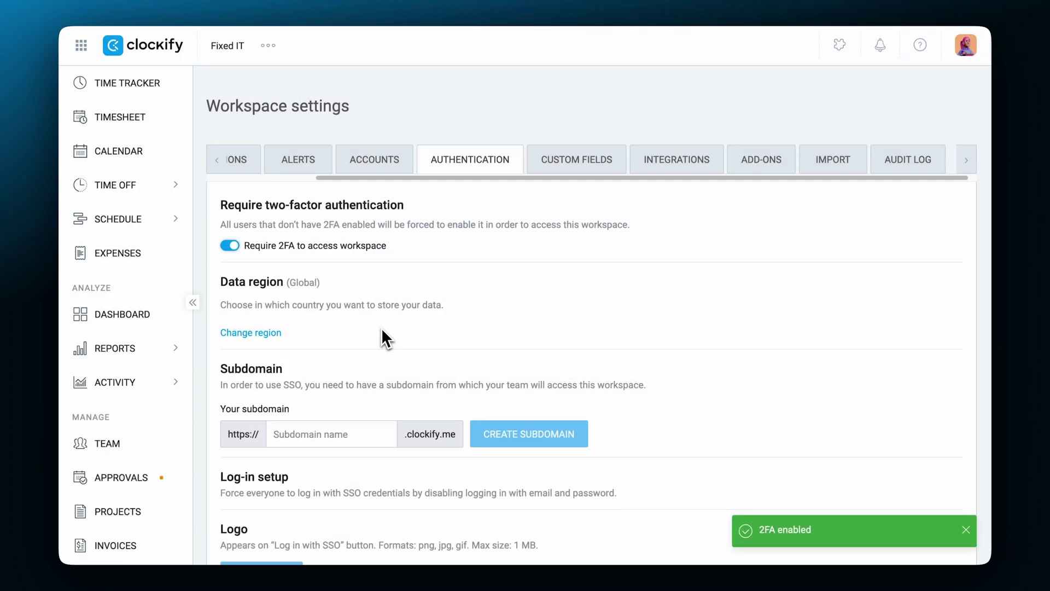
type("fixedit")
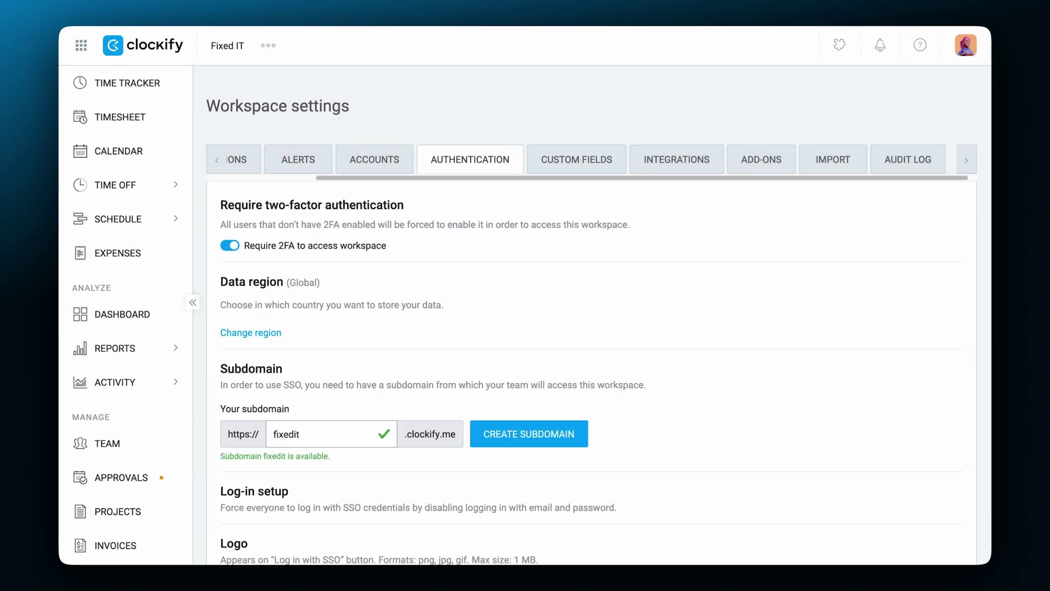
left_click(488, 433)
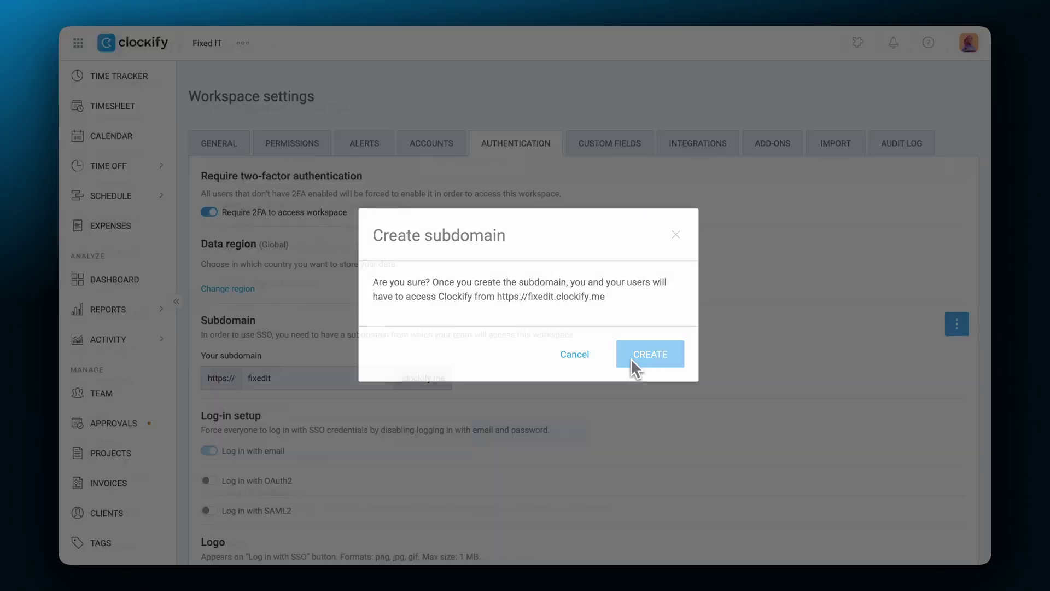
left_click(631, 358)
scroll(385, 405, "down", 3)
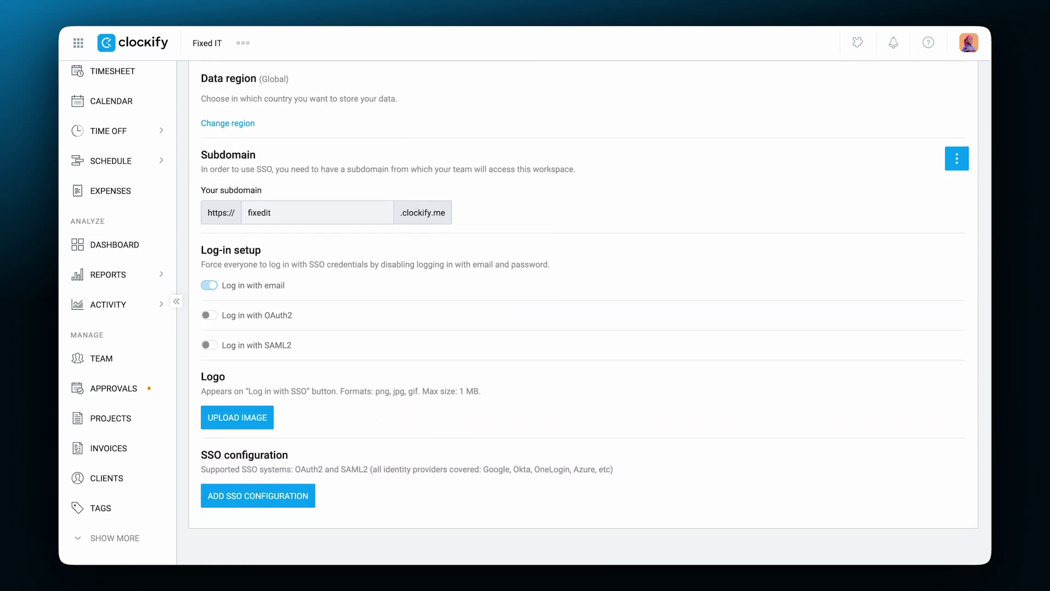
left_click(307, 501)
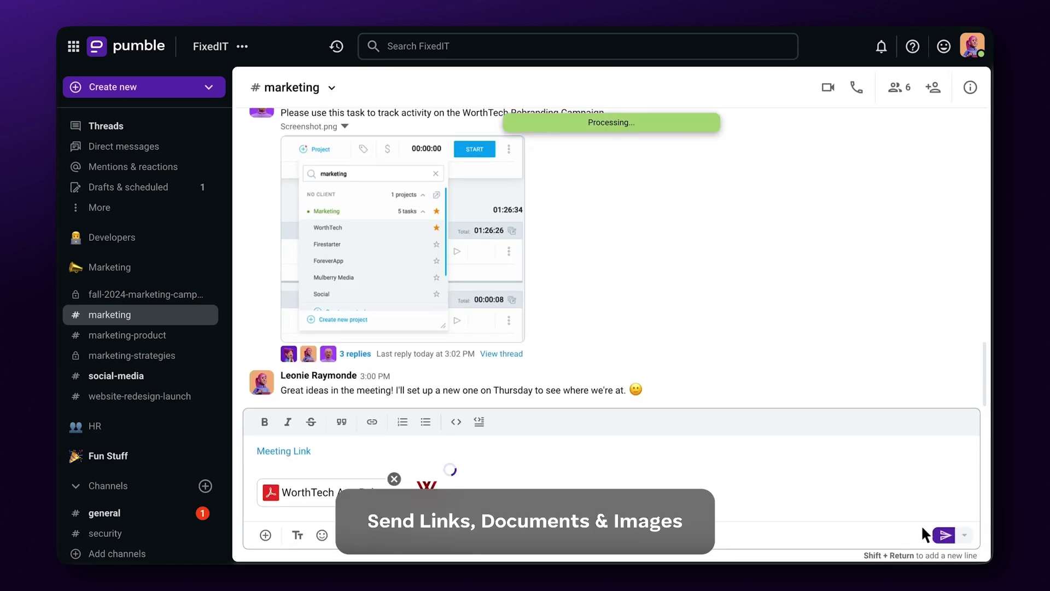
Send the marketing message containing the meeting link and two attached files
left_click(940, 536)
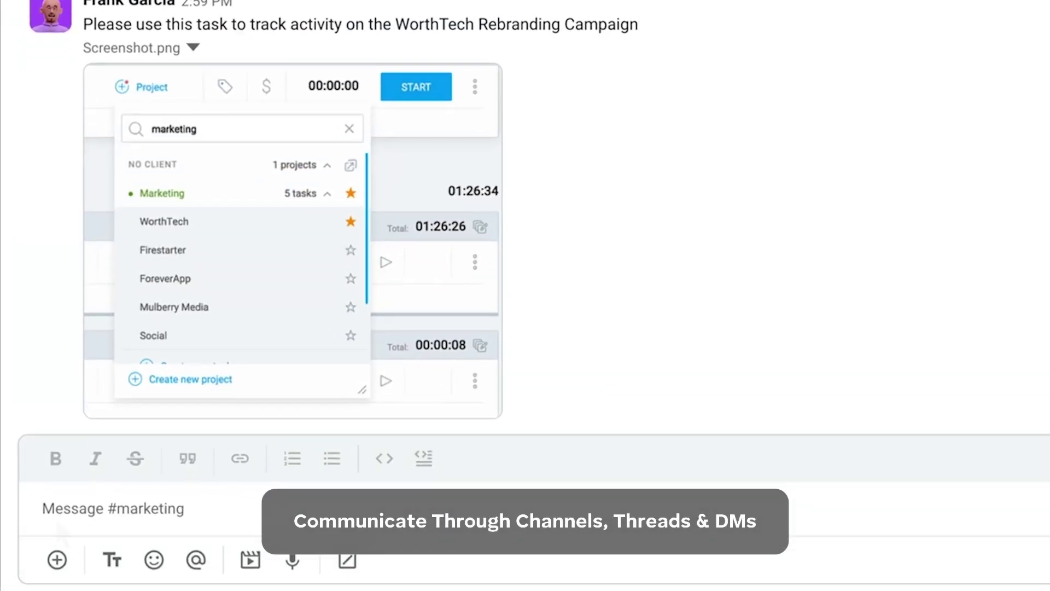
type("Great ideas in the meeting! I'll set up a new one on Thursday to see where we're at.")
Add a smiley emoji to the new Thursday meeting message
left_click(167, 509)
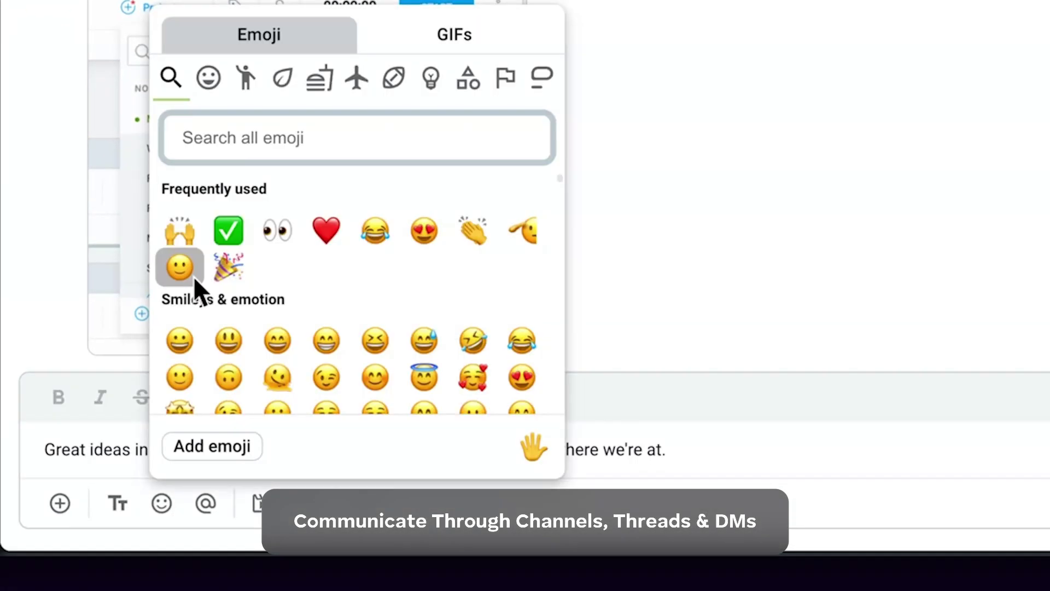